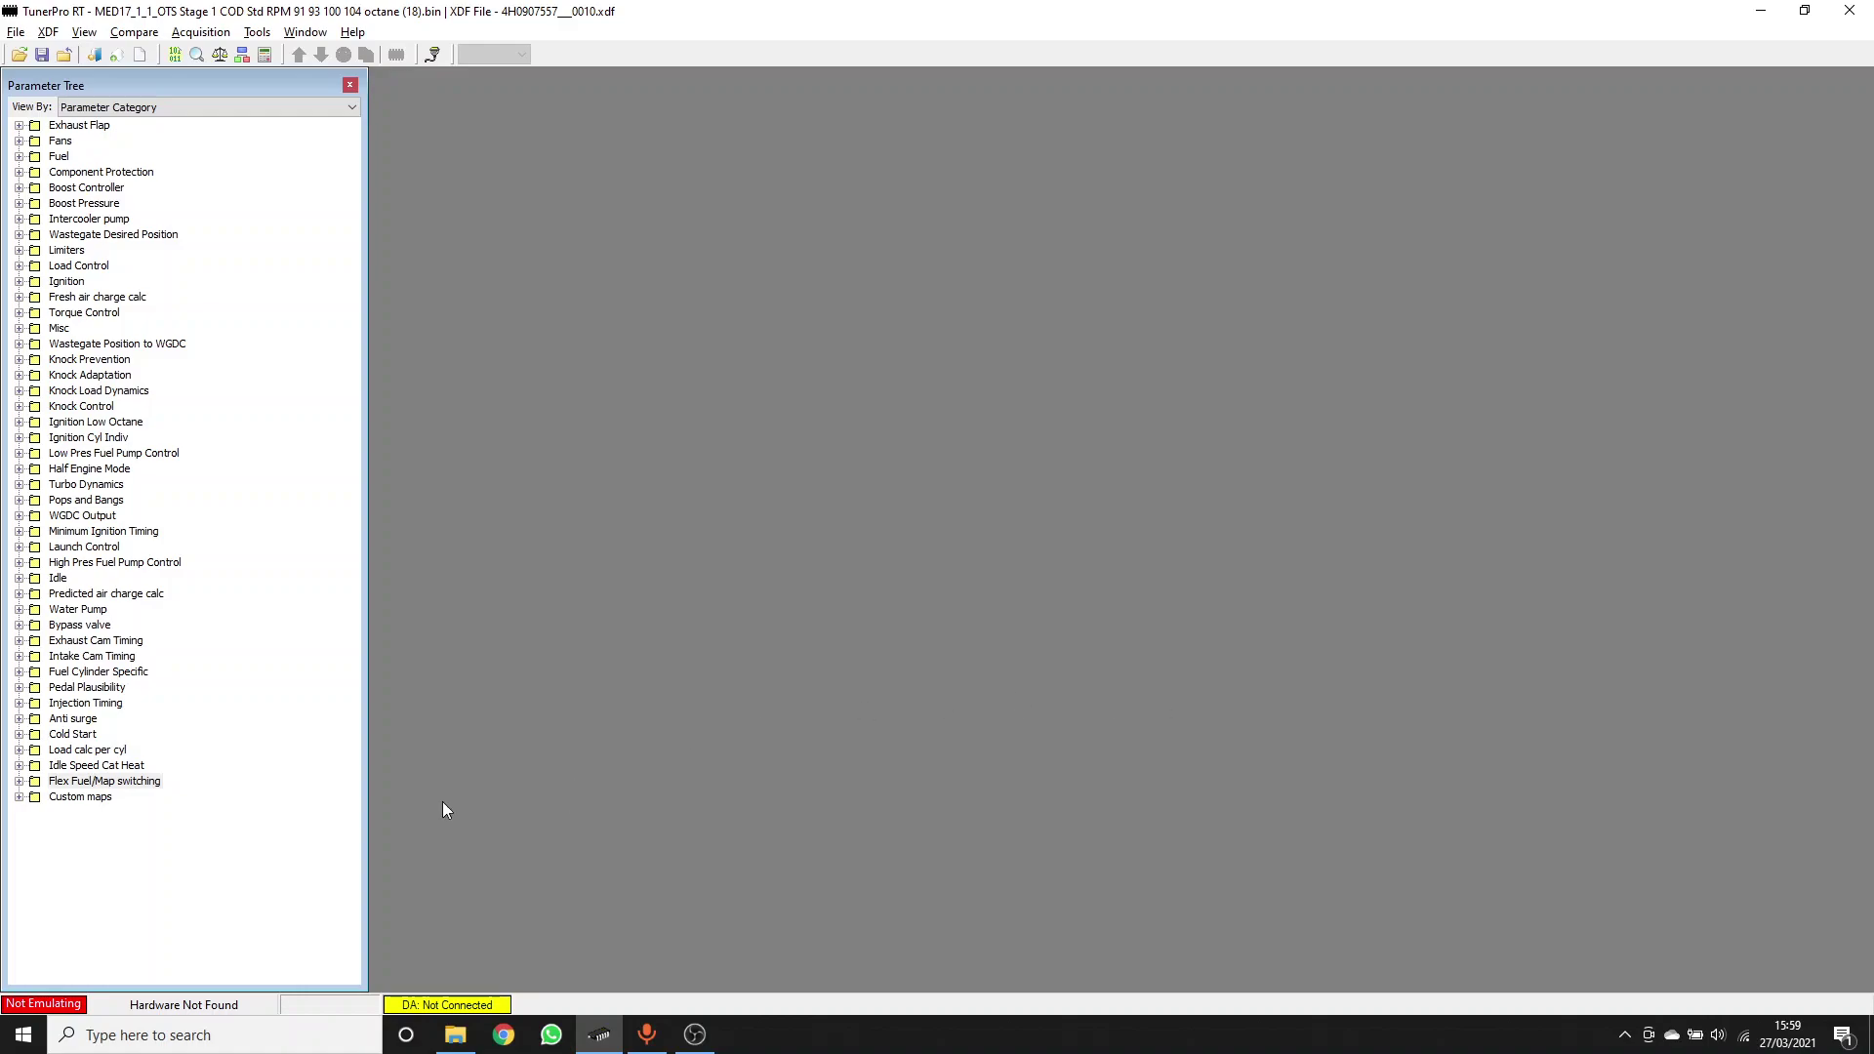
# Expand Custom maps and open Custom map (unsigned XYZ) 0, a 16x16 grid of zeros
pyautogui.click(20, 797)
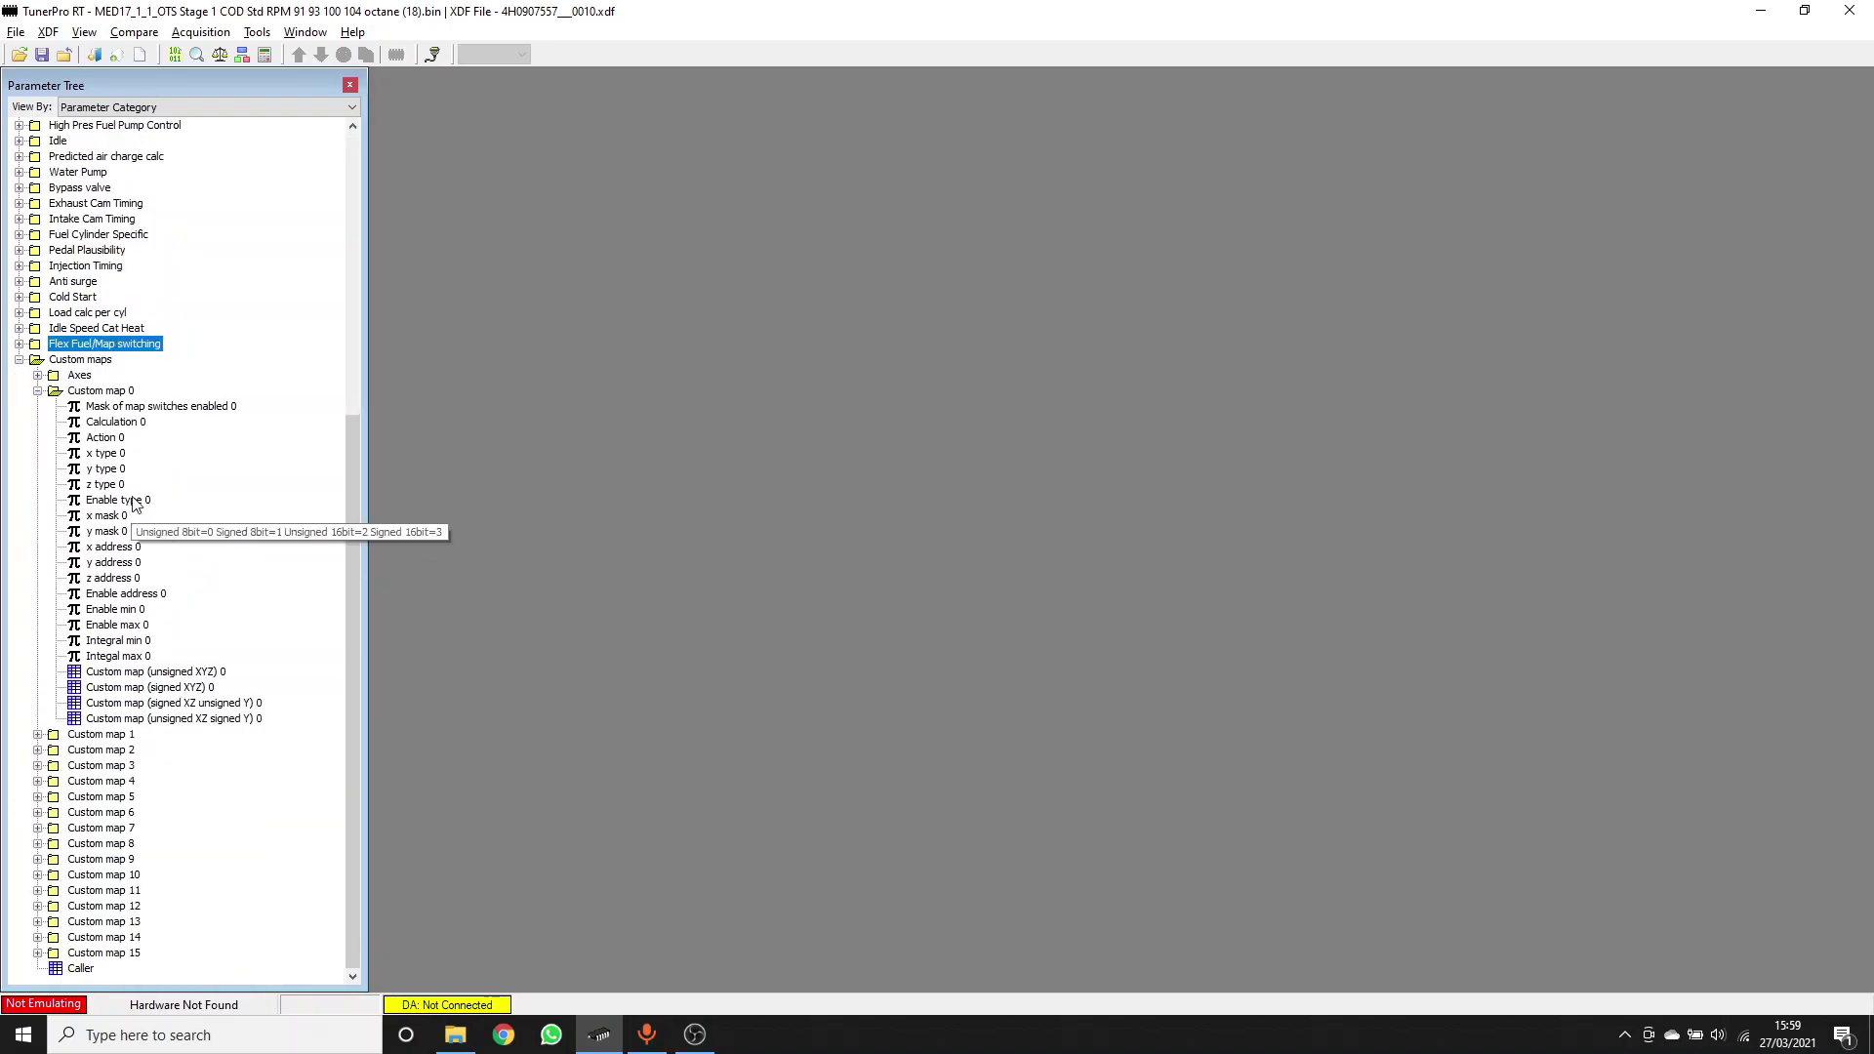
pyautogui.doubleClick(161, 673)
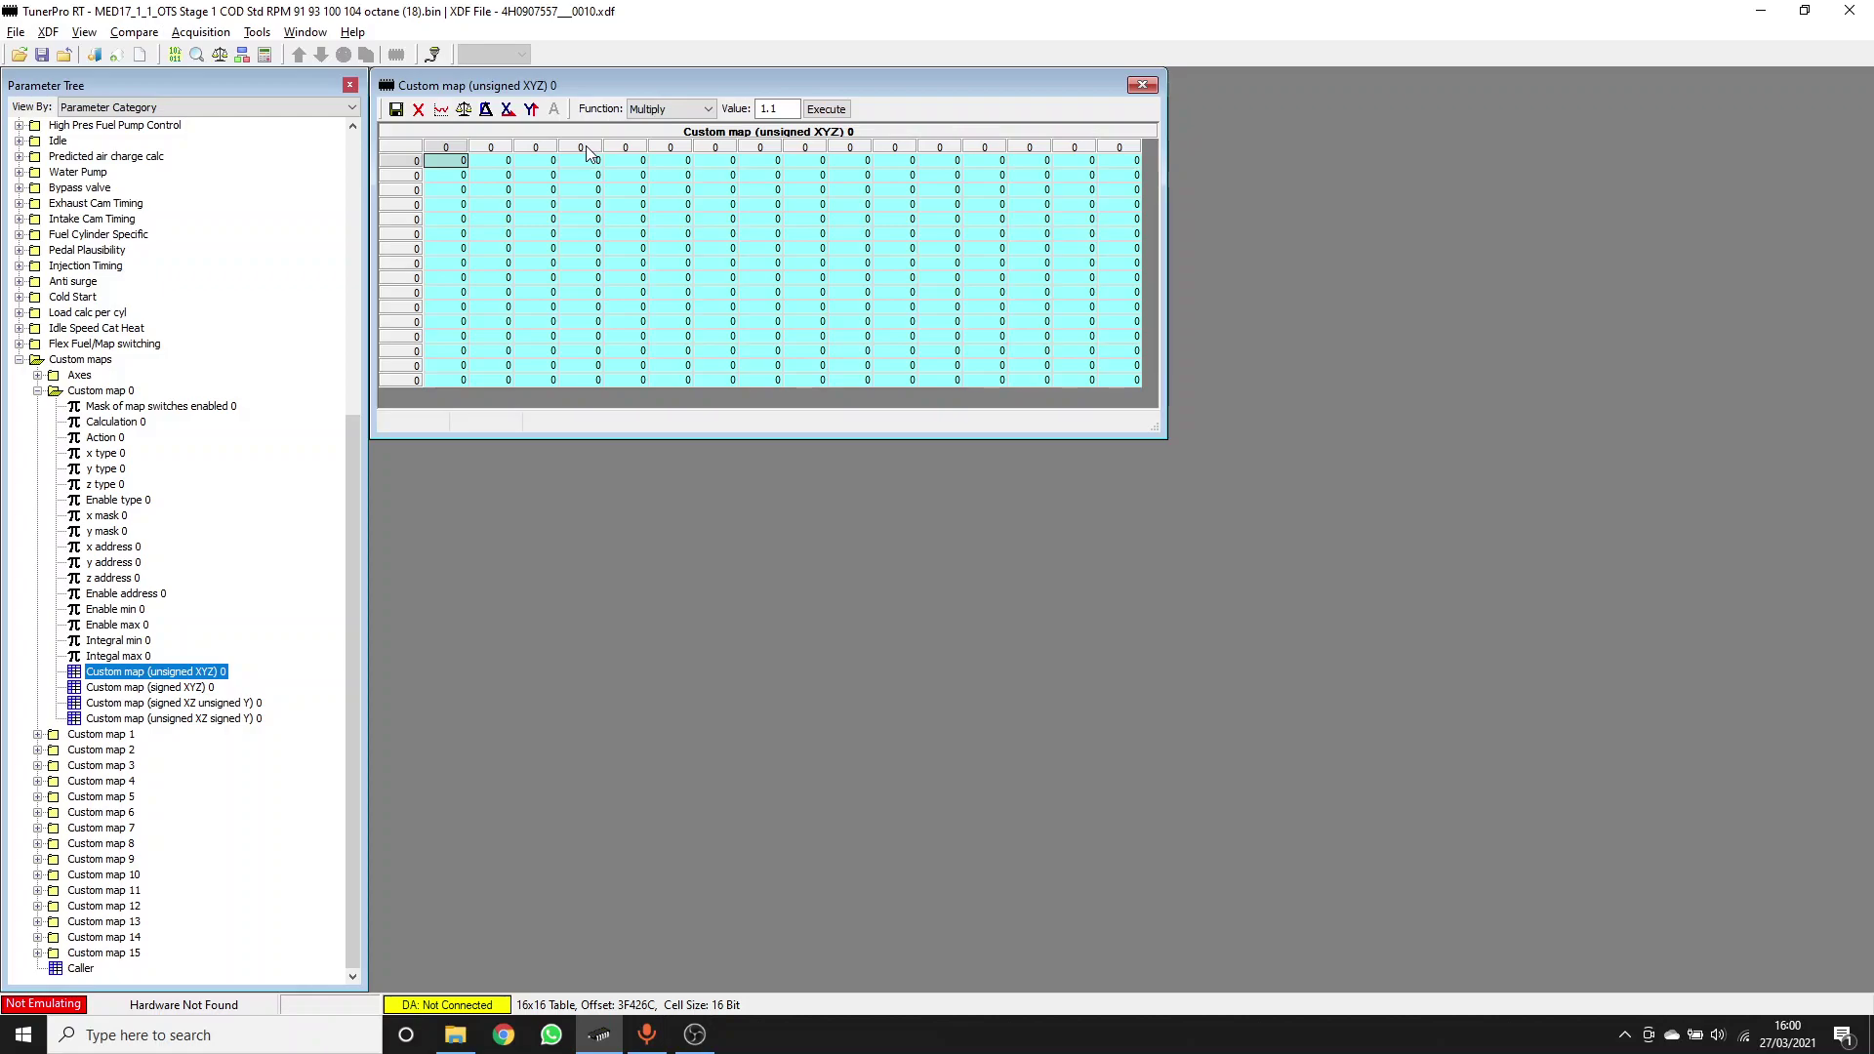
# Open the 256x1 Caller table of map names such as KFHDEV and KFZW
pyautogui.doubleClick(81, 968)
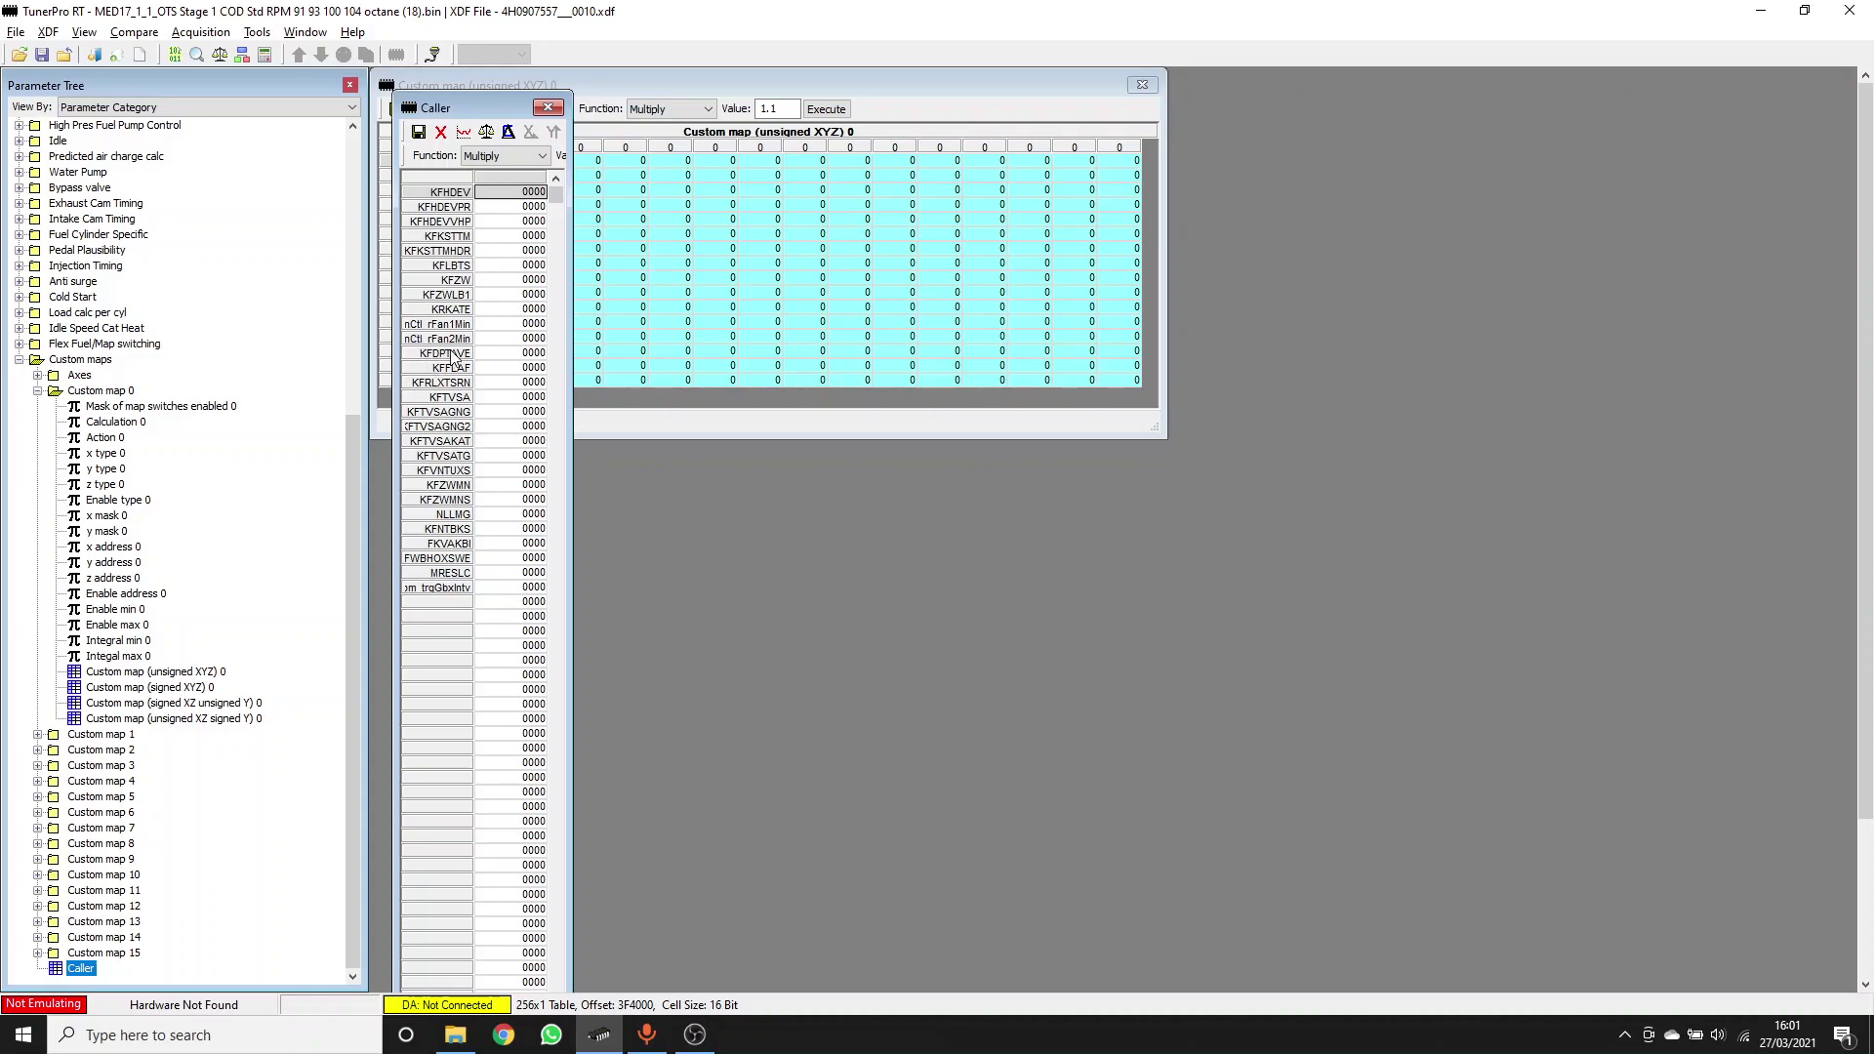
pyautogui.rightClick(81, 969)
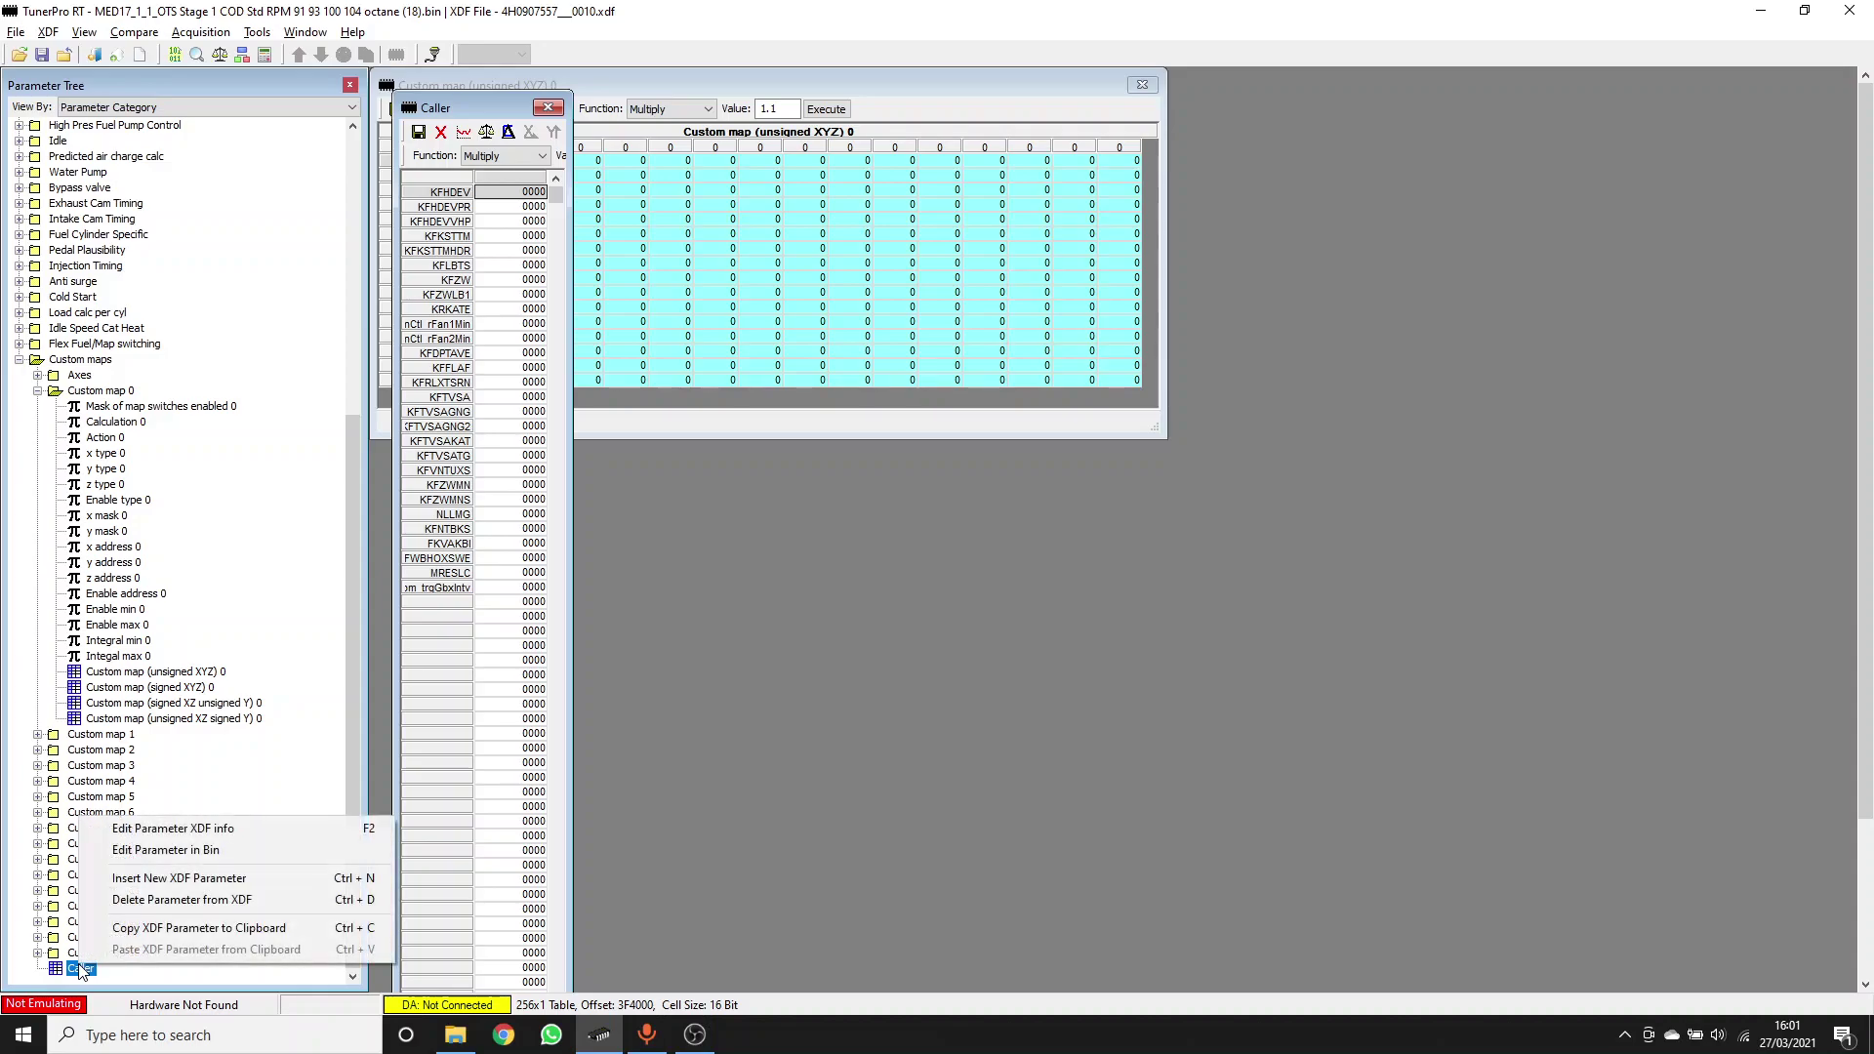
pyautogui.click(181, 827)
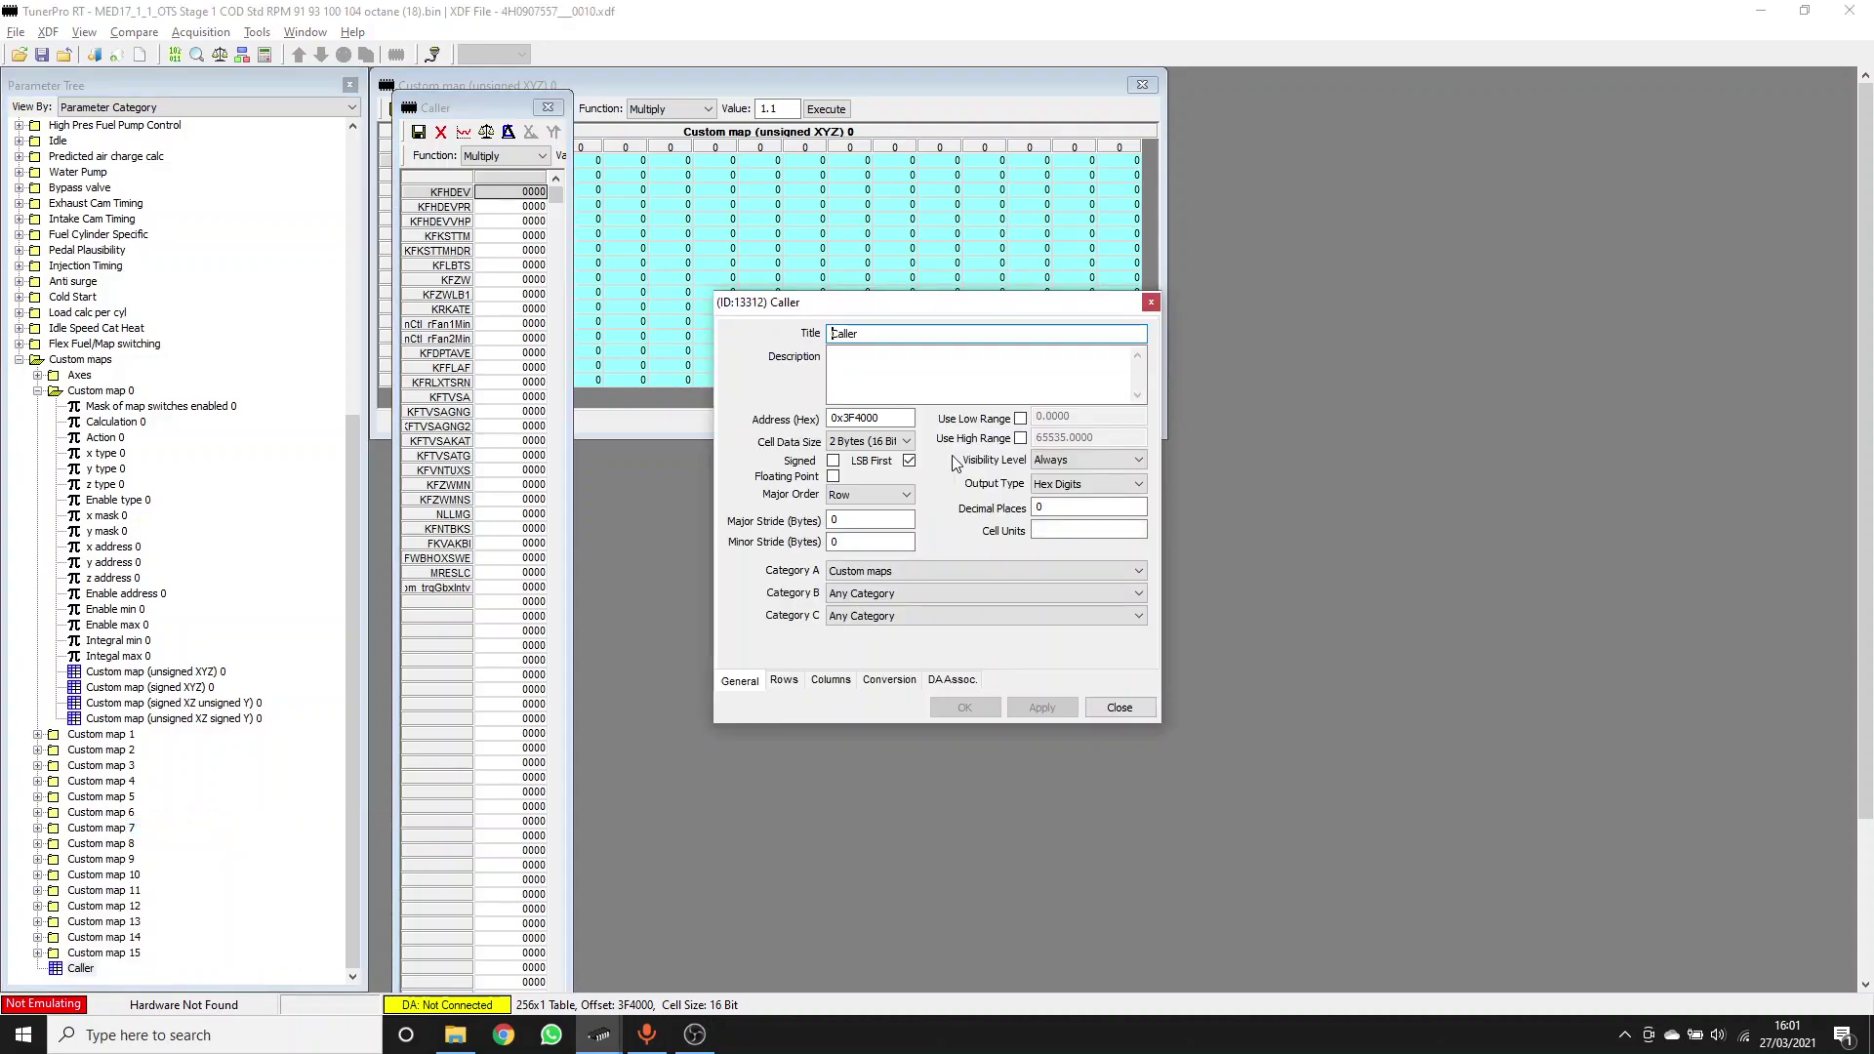
pyautogui.click(784, 681)
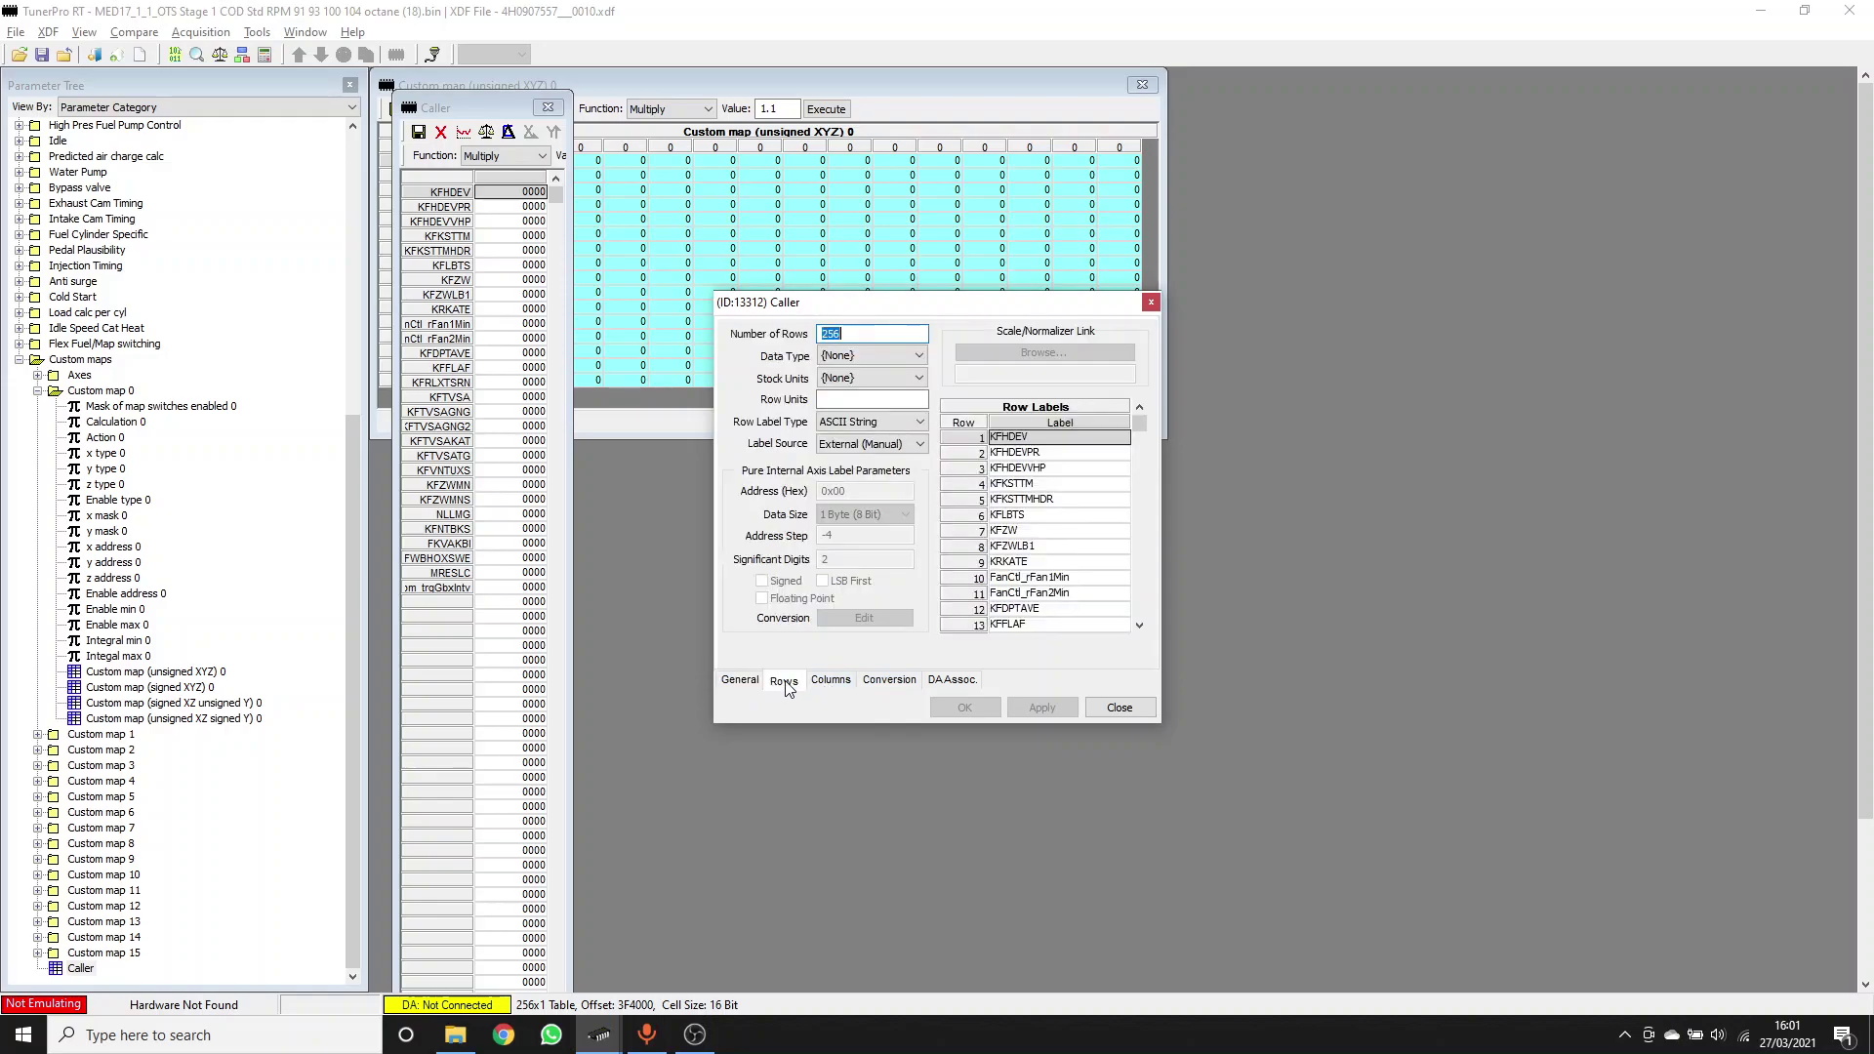
pyautogui.click(1142, 424)
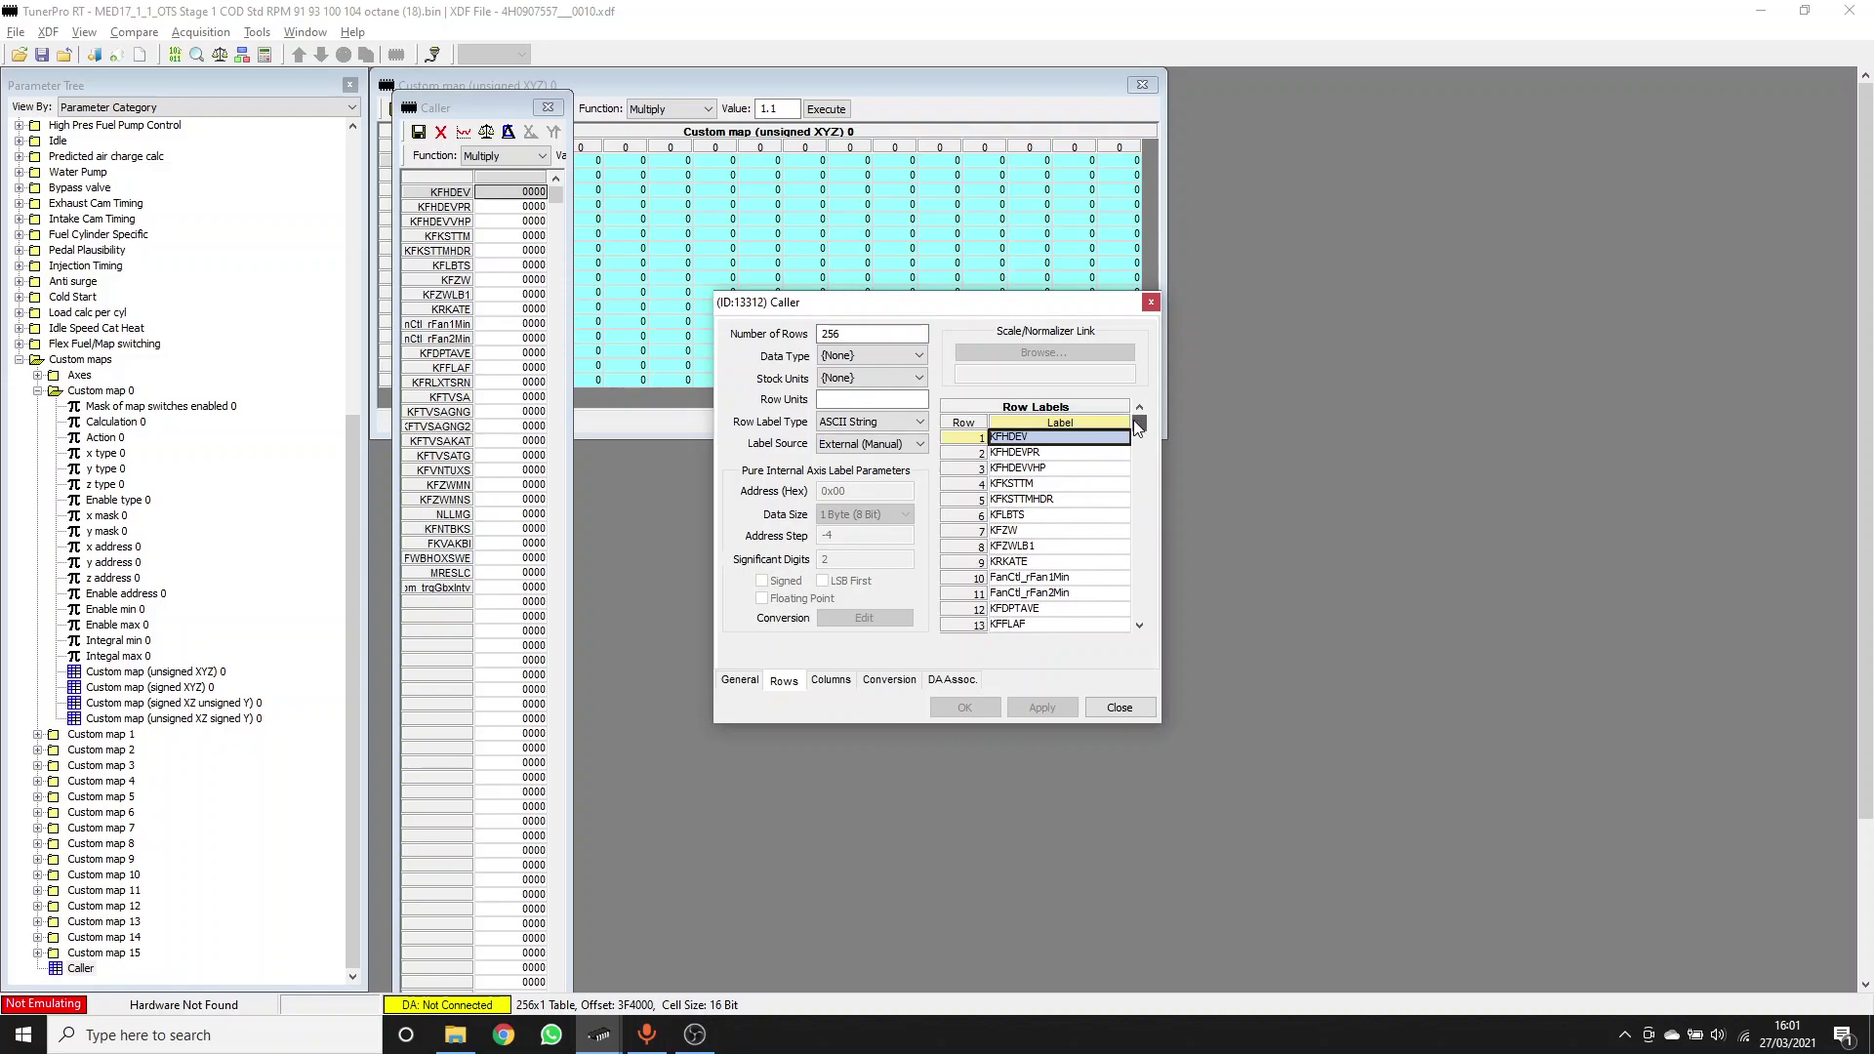
pyautogui.click(1039, 578)
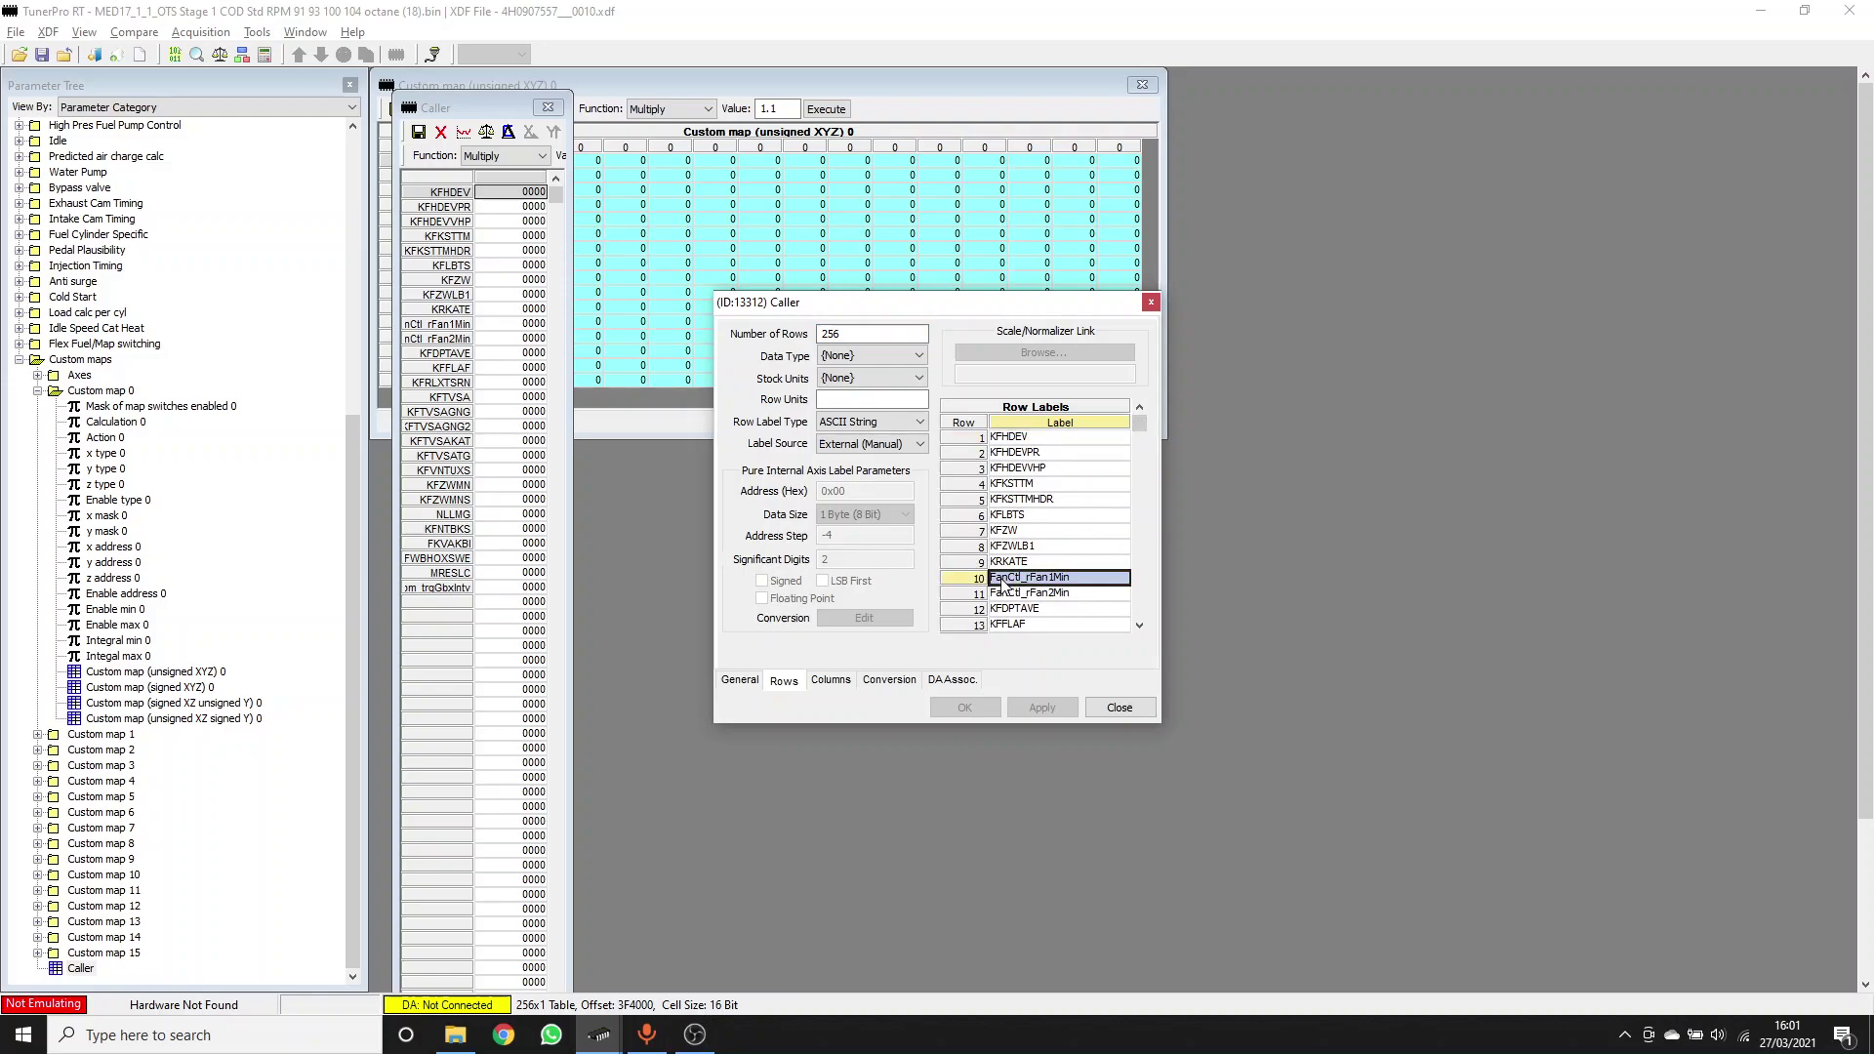
pyautogui.click(1151, 304)
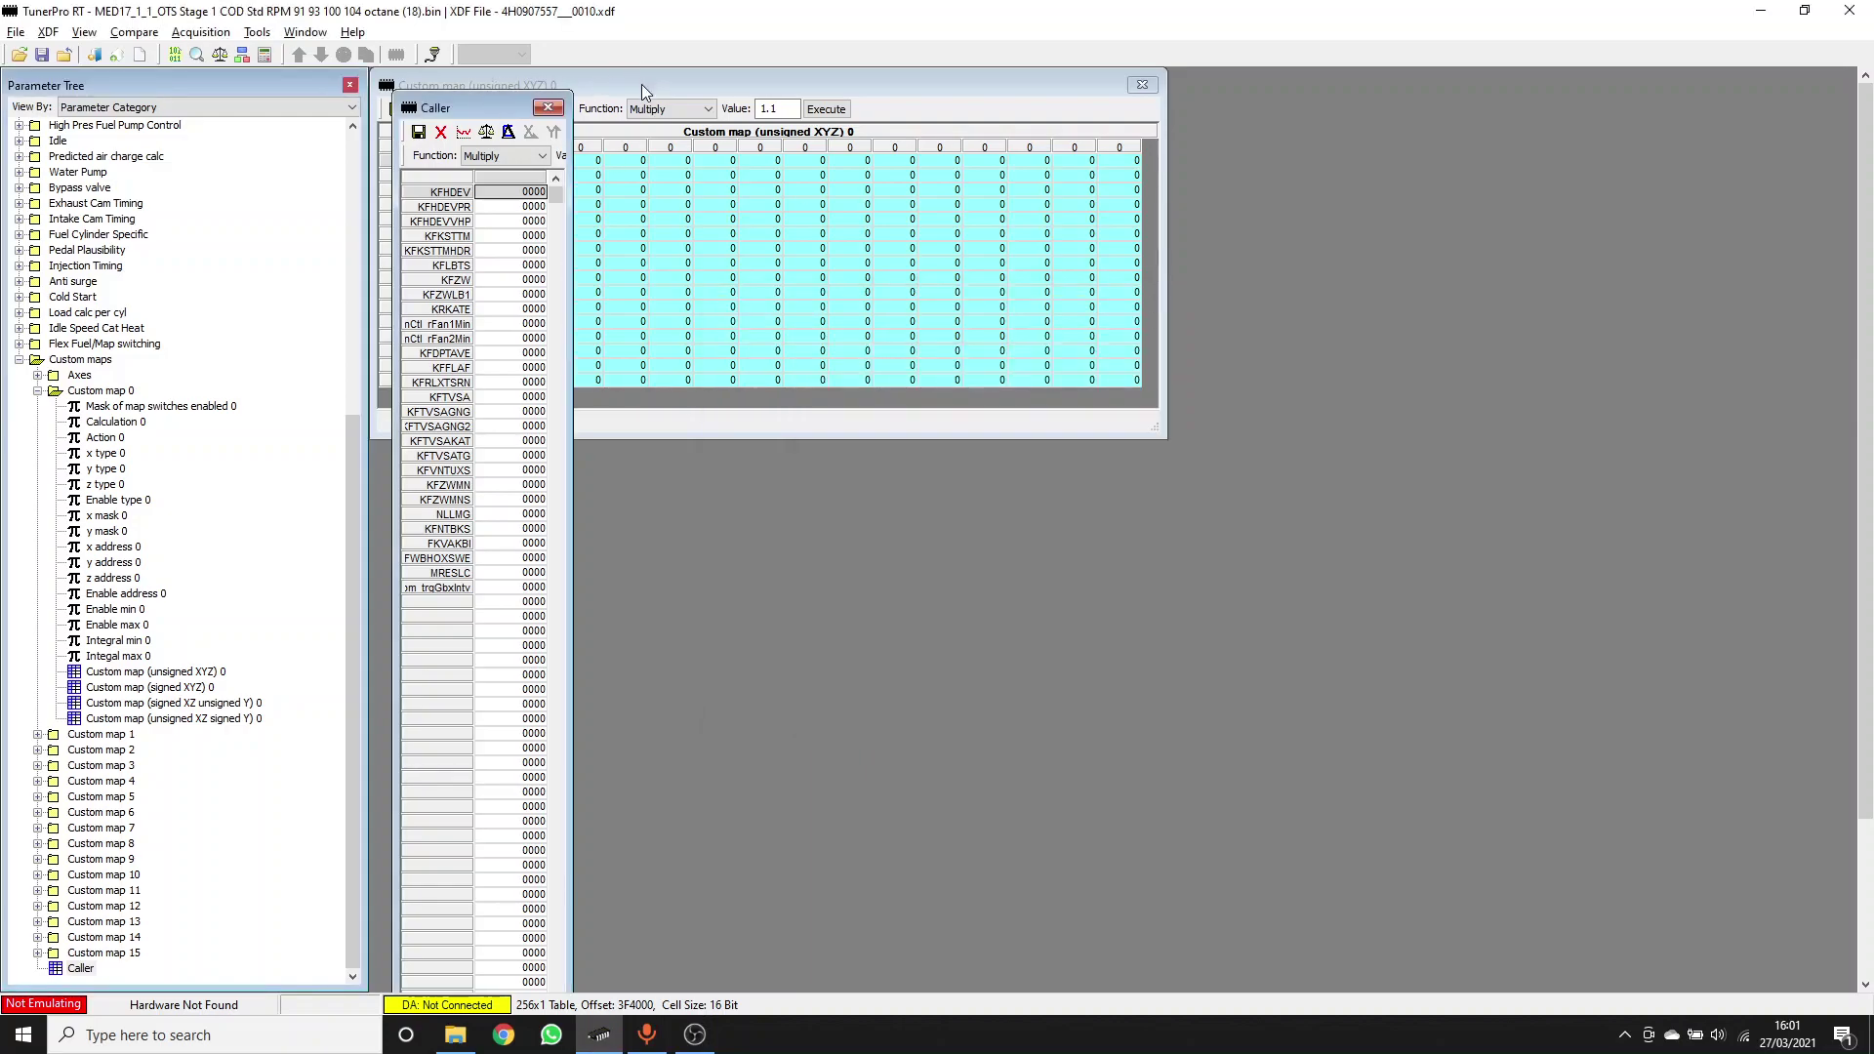
# Move the custom map window right and select KFHDEV and KFRLXTSRN in the Caller table
pyautogui.moveTo(641, 84); pyautogui.dragTo(903, 94)
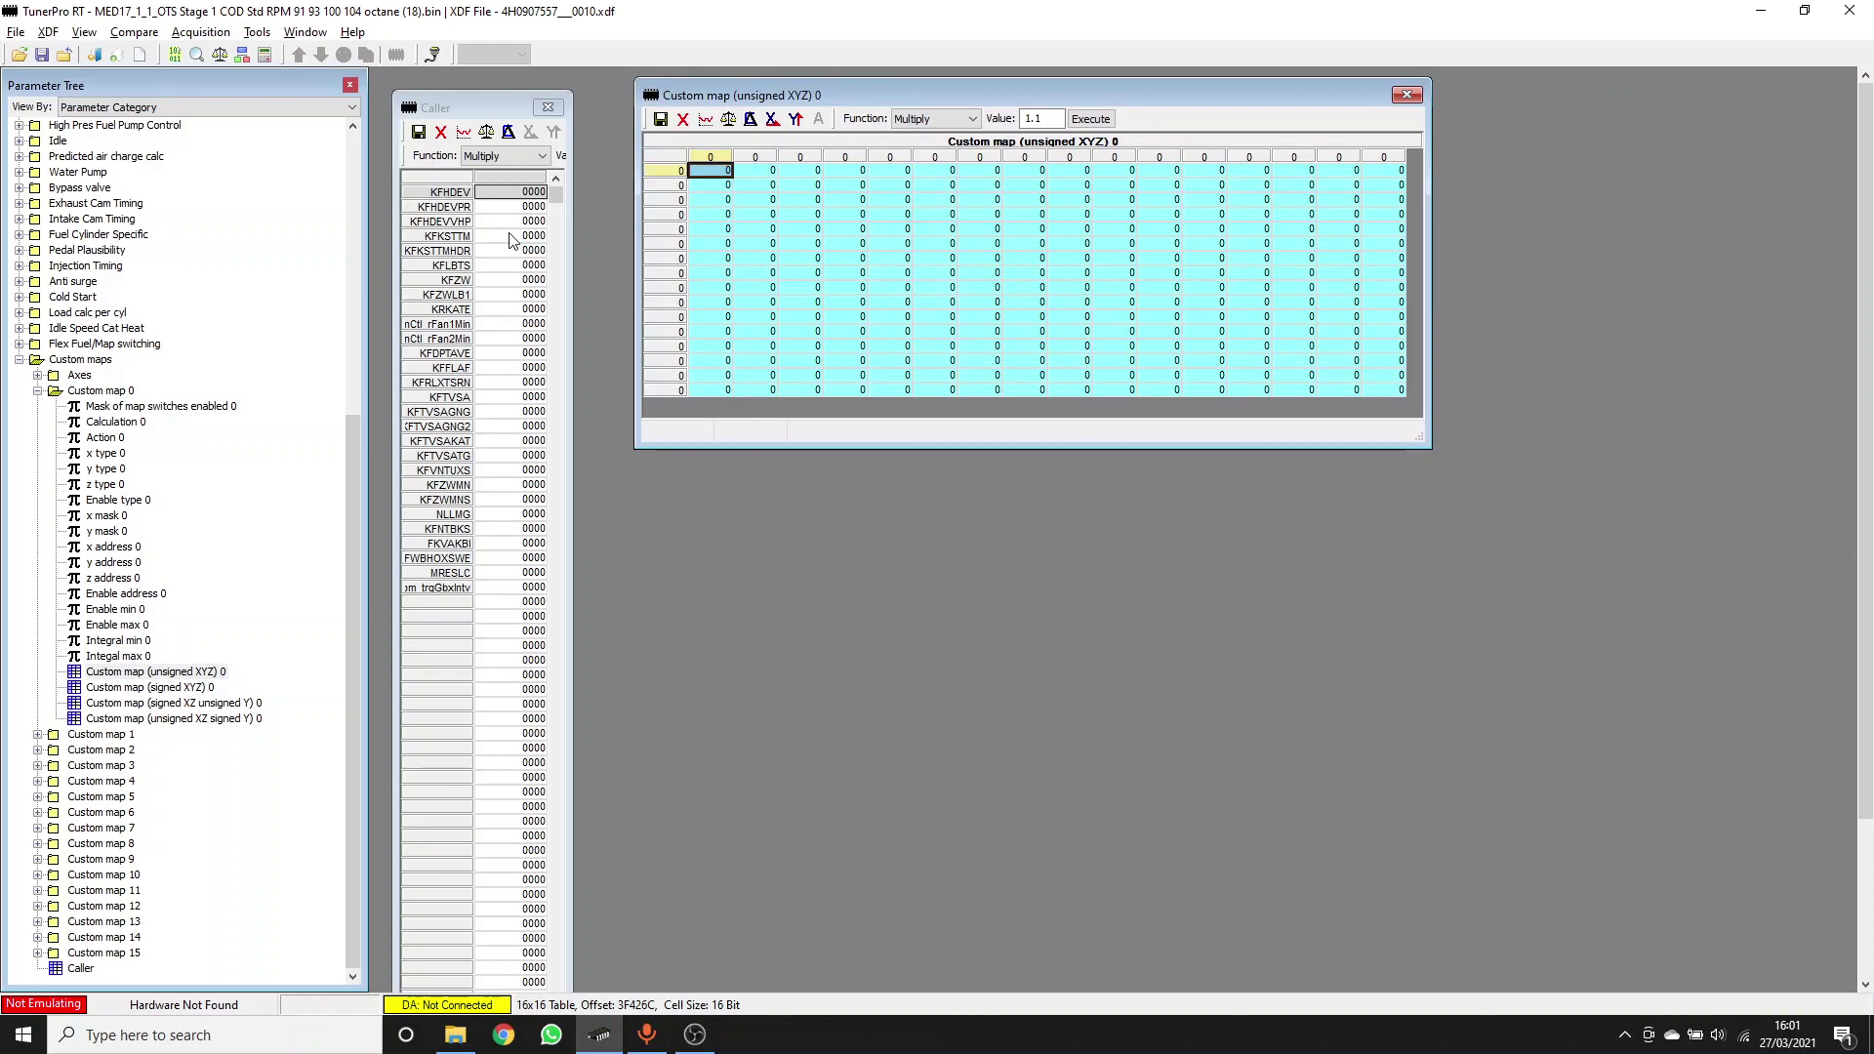
pyautogui.click(527, 195)
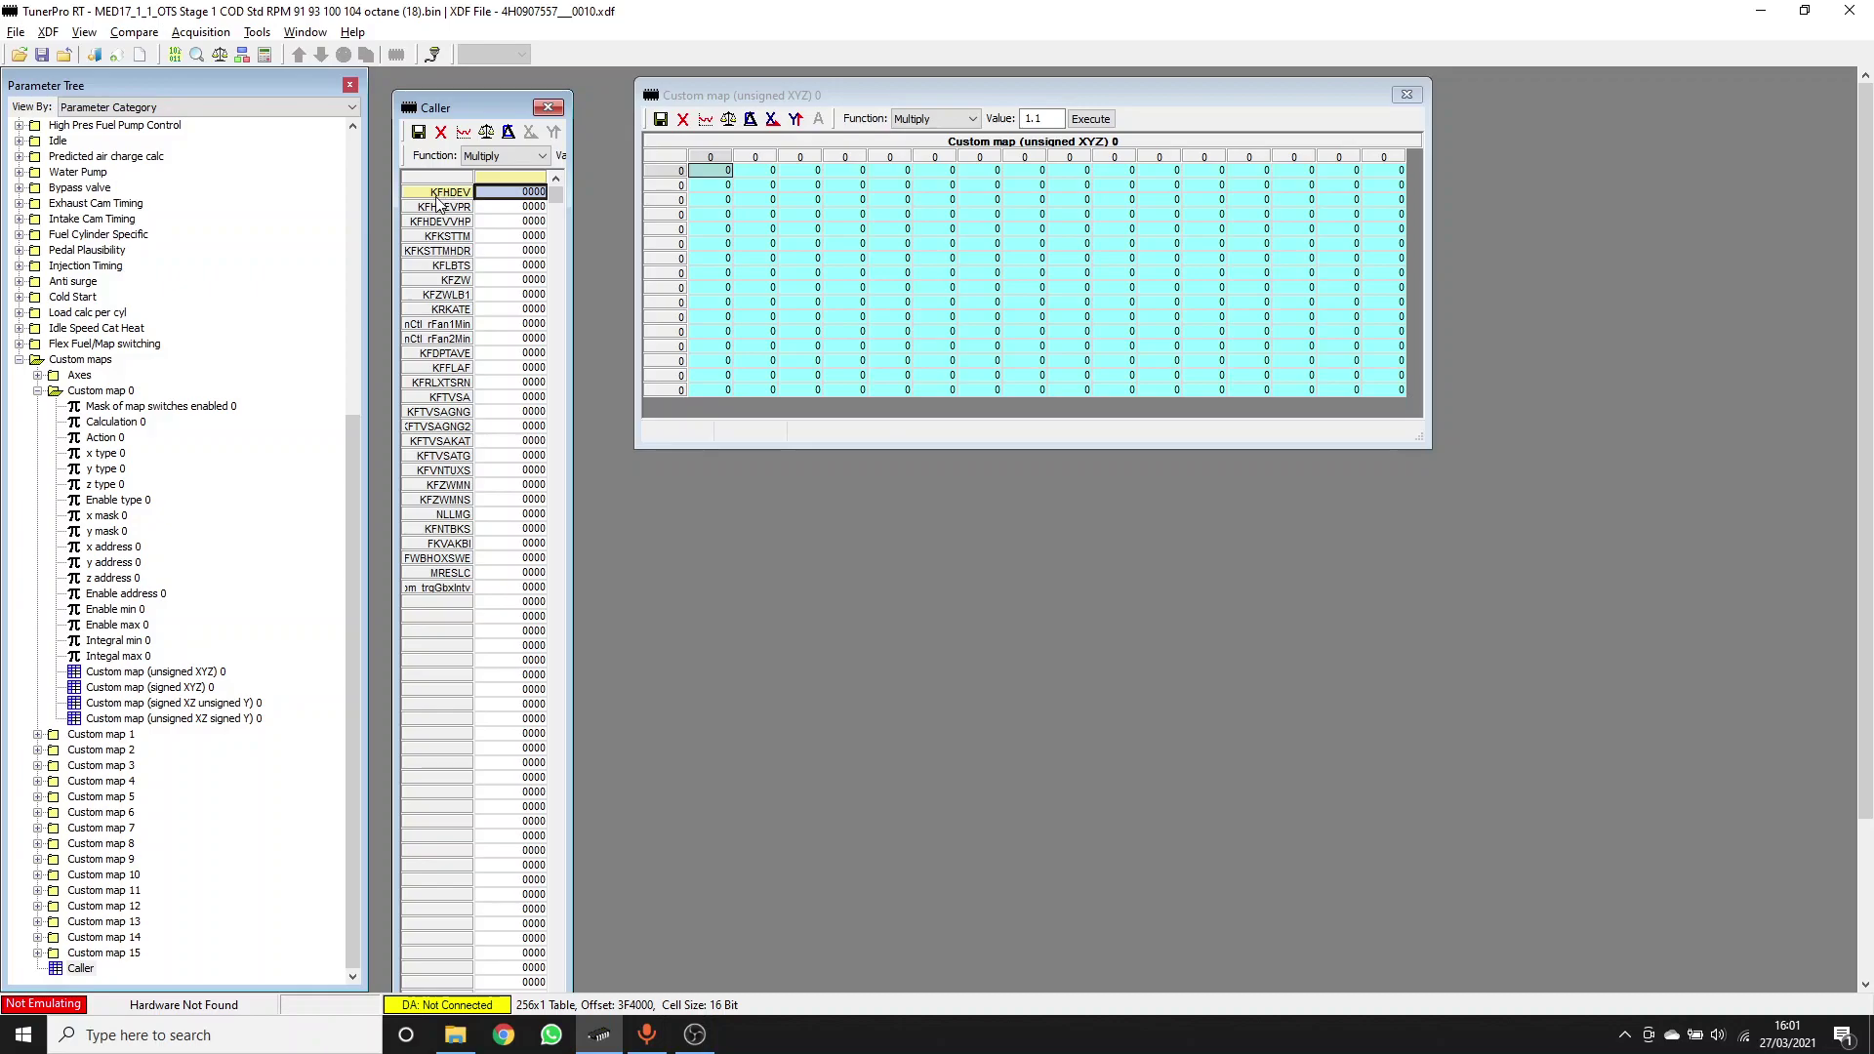
pyautogui.click(453, 383)
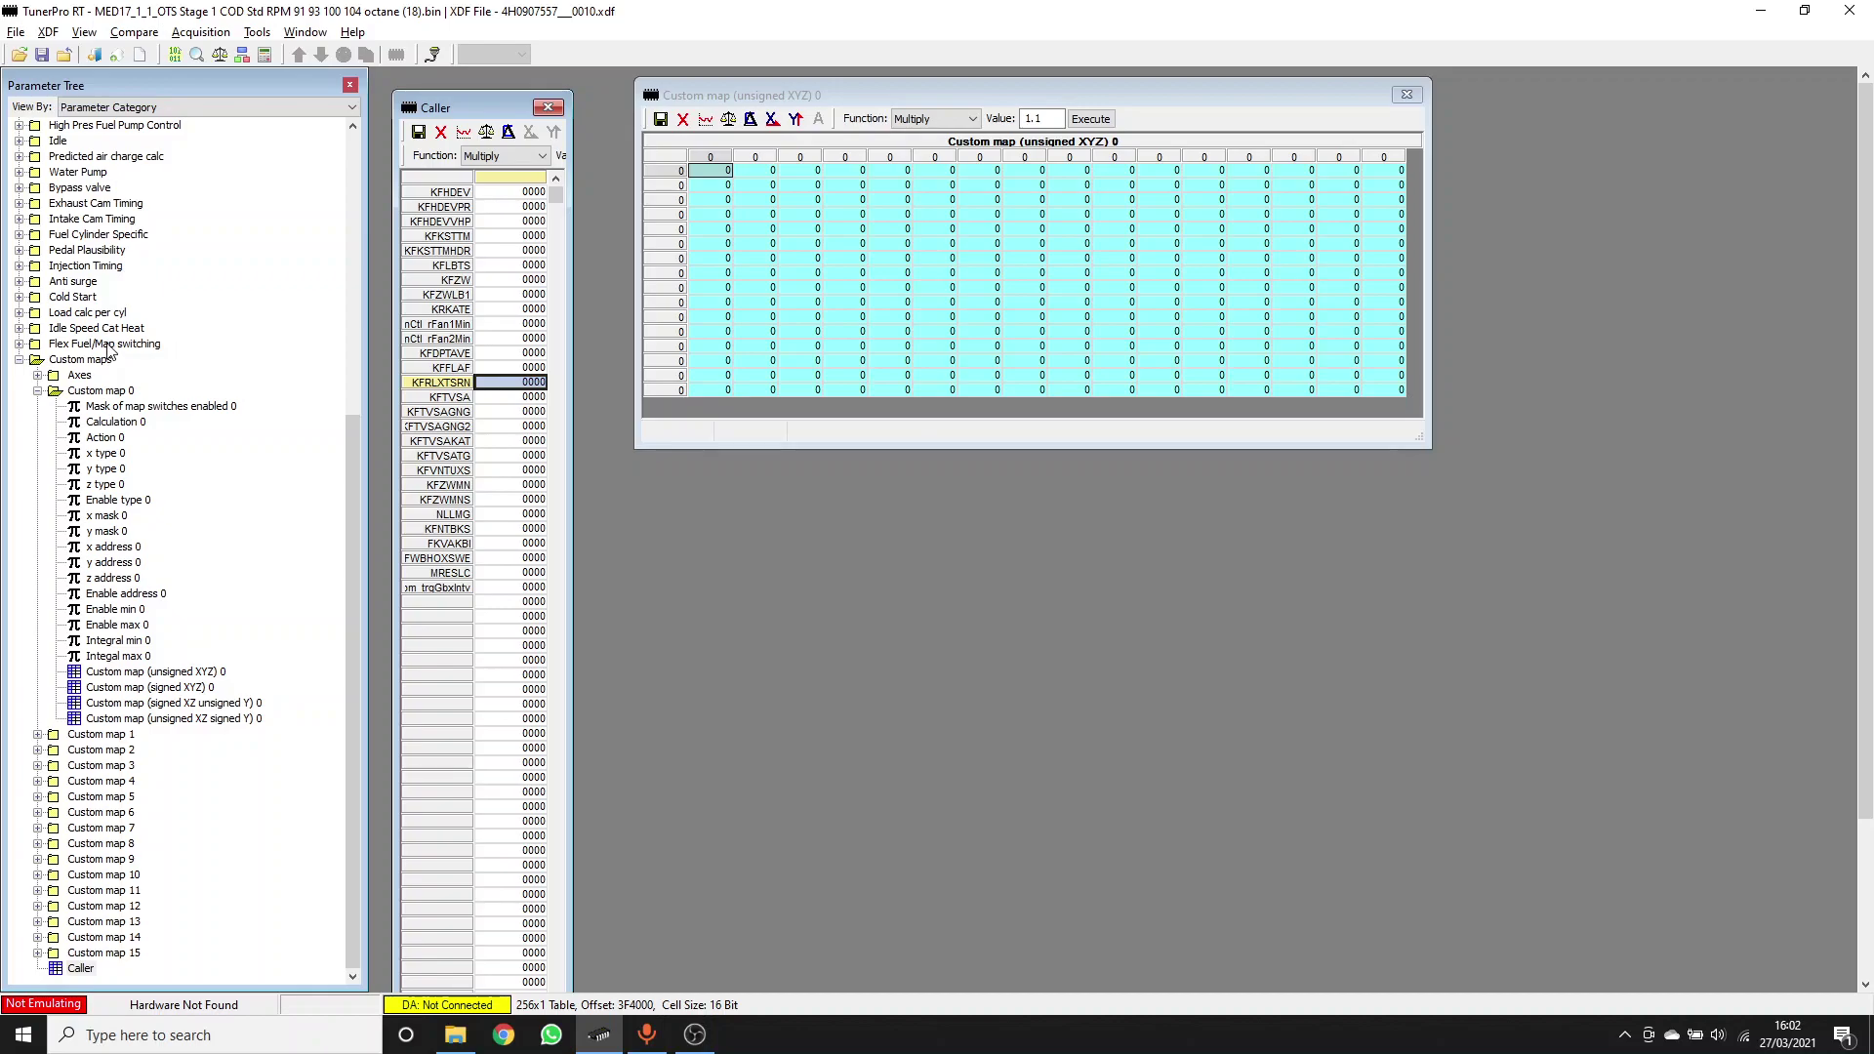
# Expand Flex Fuel/Map switching > Map switch 0 and open the BGRLMXS Gasoline 0 limit map below the custom map
pyautogui.click(109, 346)
pyautogui.doubleClick(109, 346)
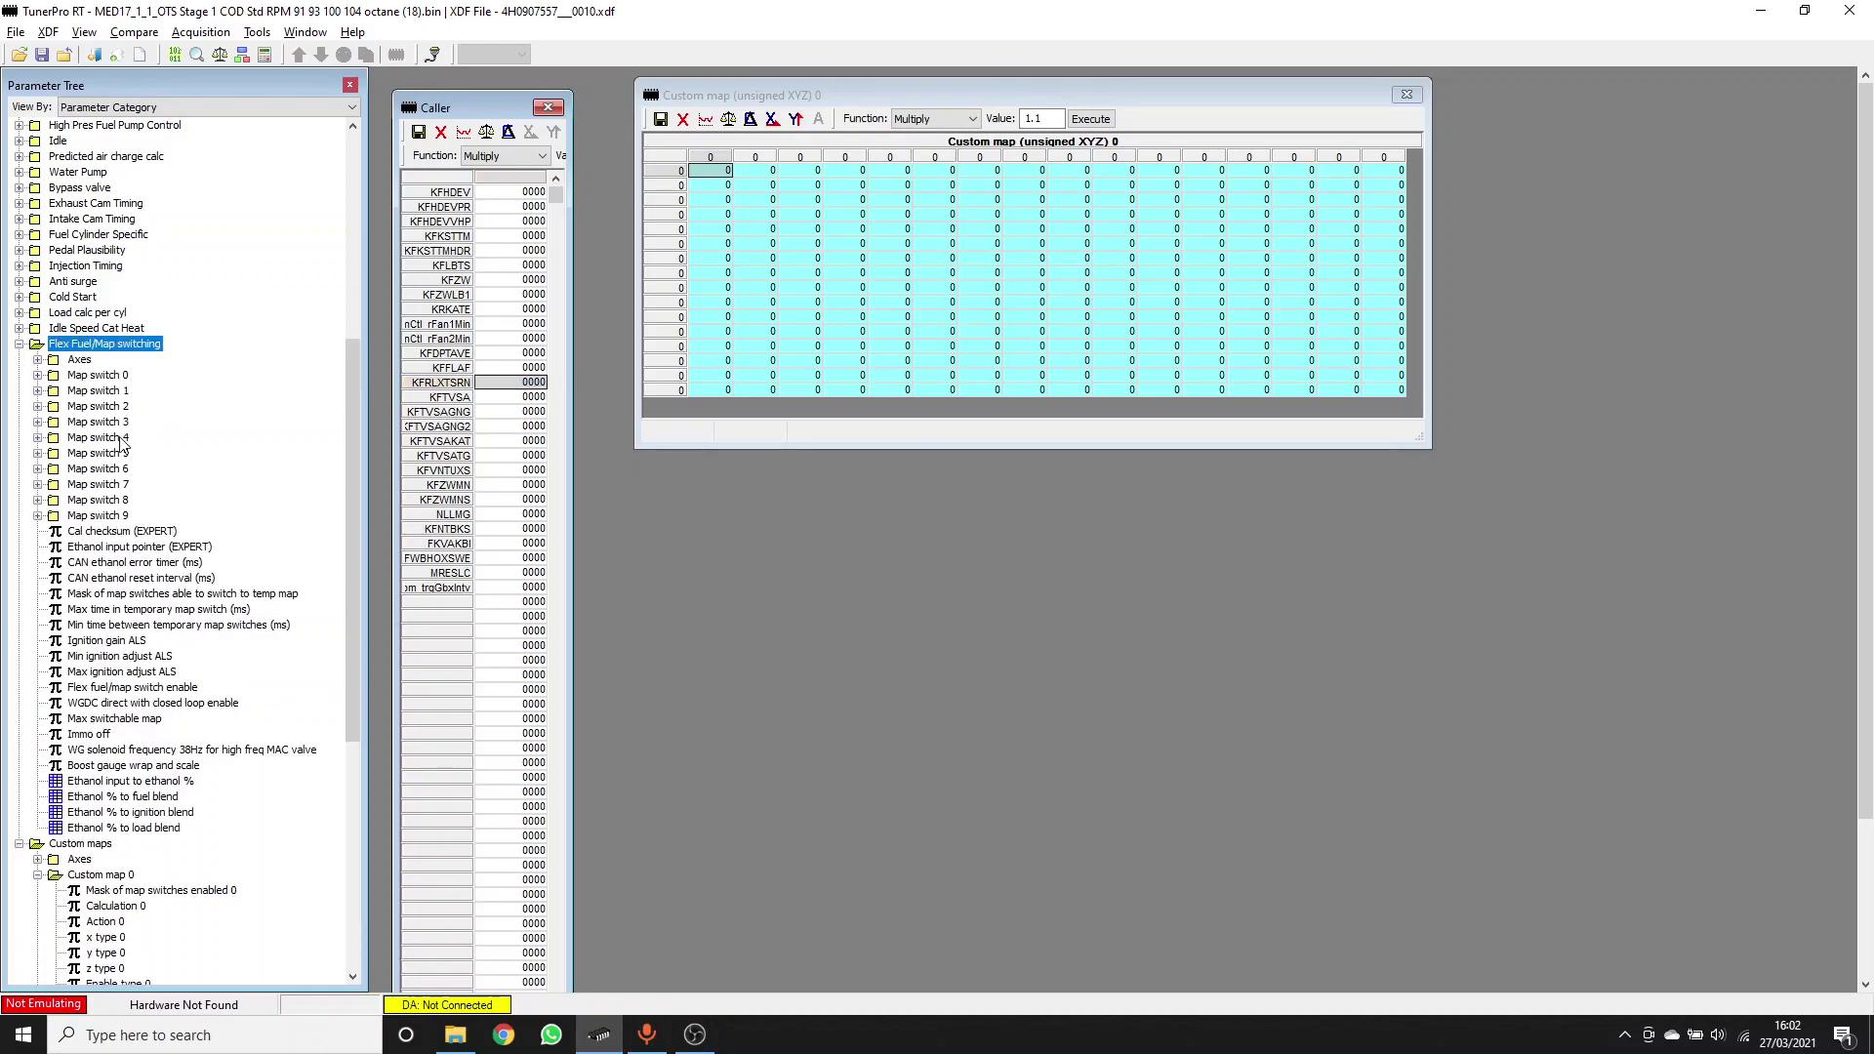
pyautogui.doubleClick(98, 376)
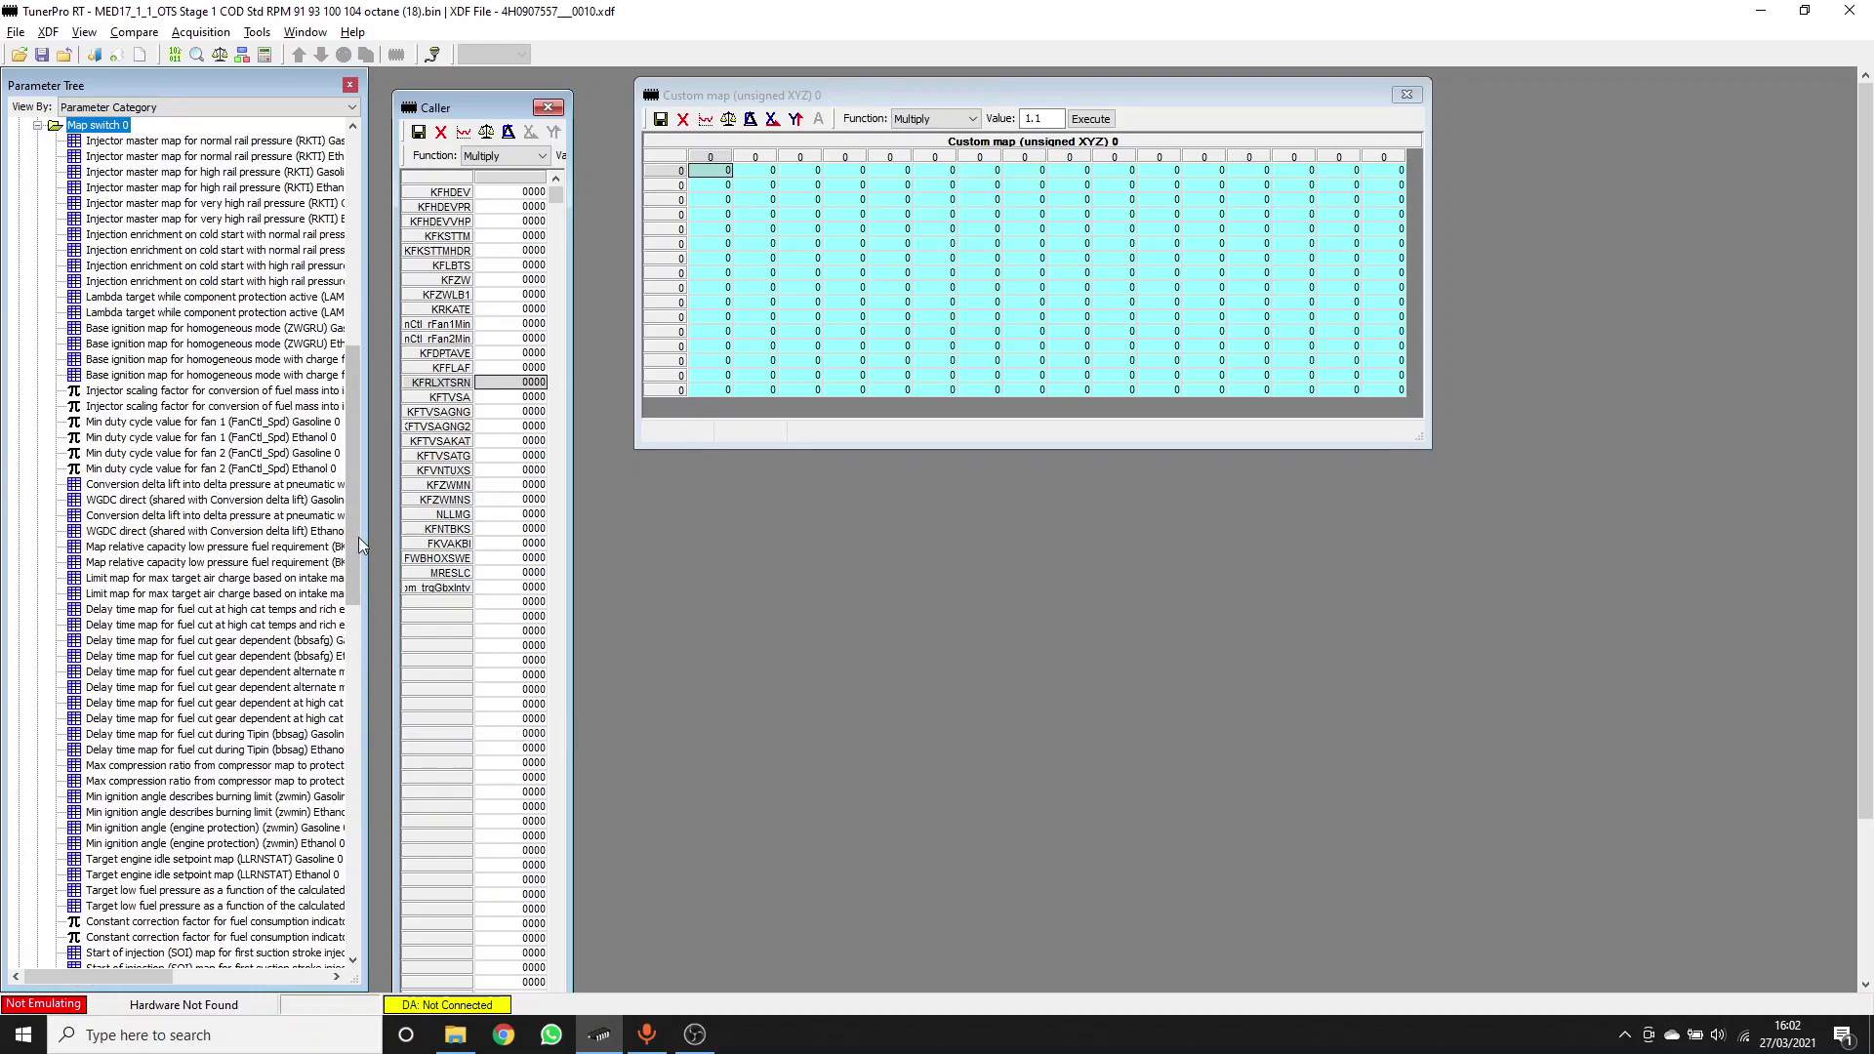
pyautogui.moveTo(355, 535); pyautogui.dragTo(354, 591)
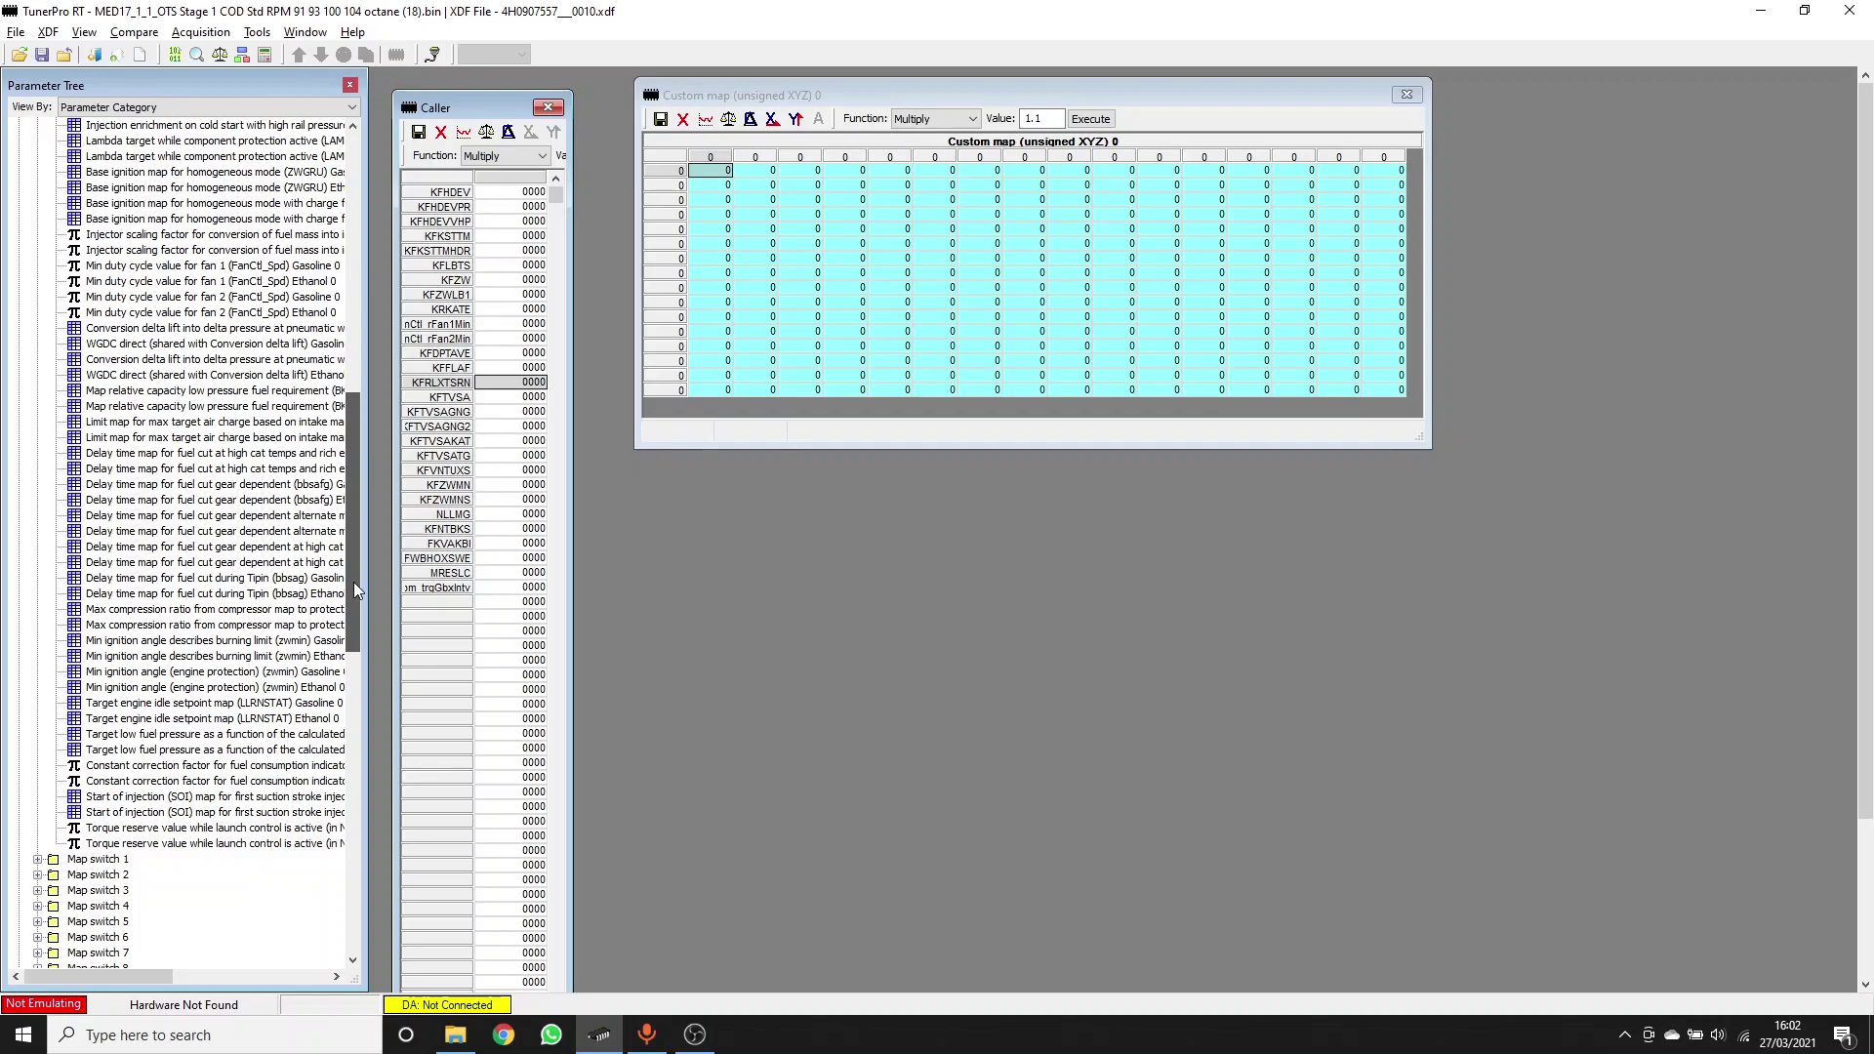
pyautogui.moveTo(353, 582); pyautogui.dragTo(353, 560)
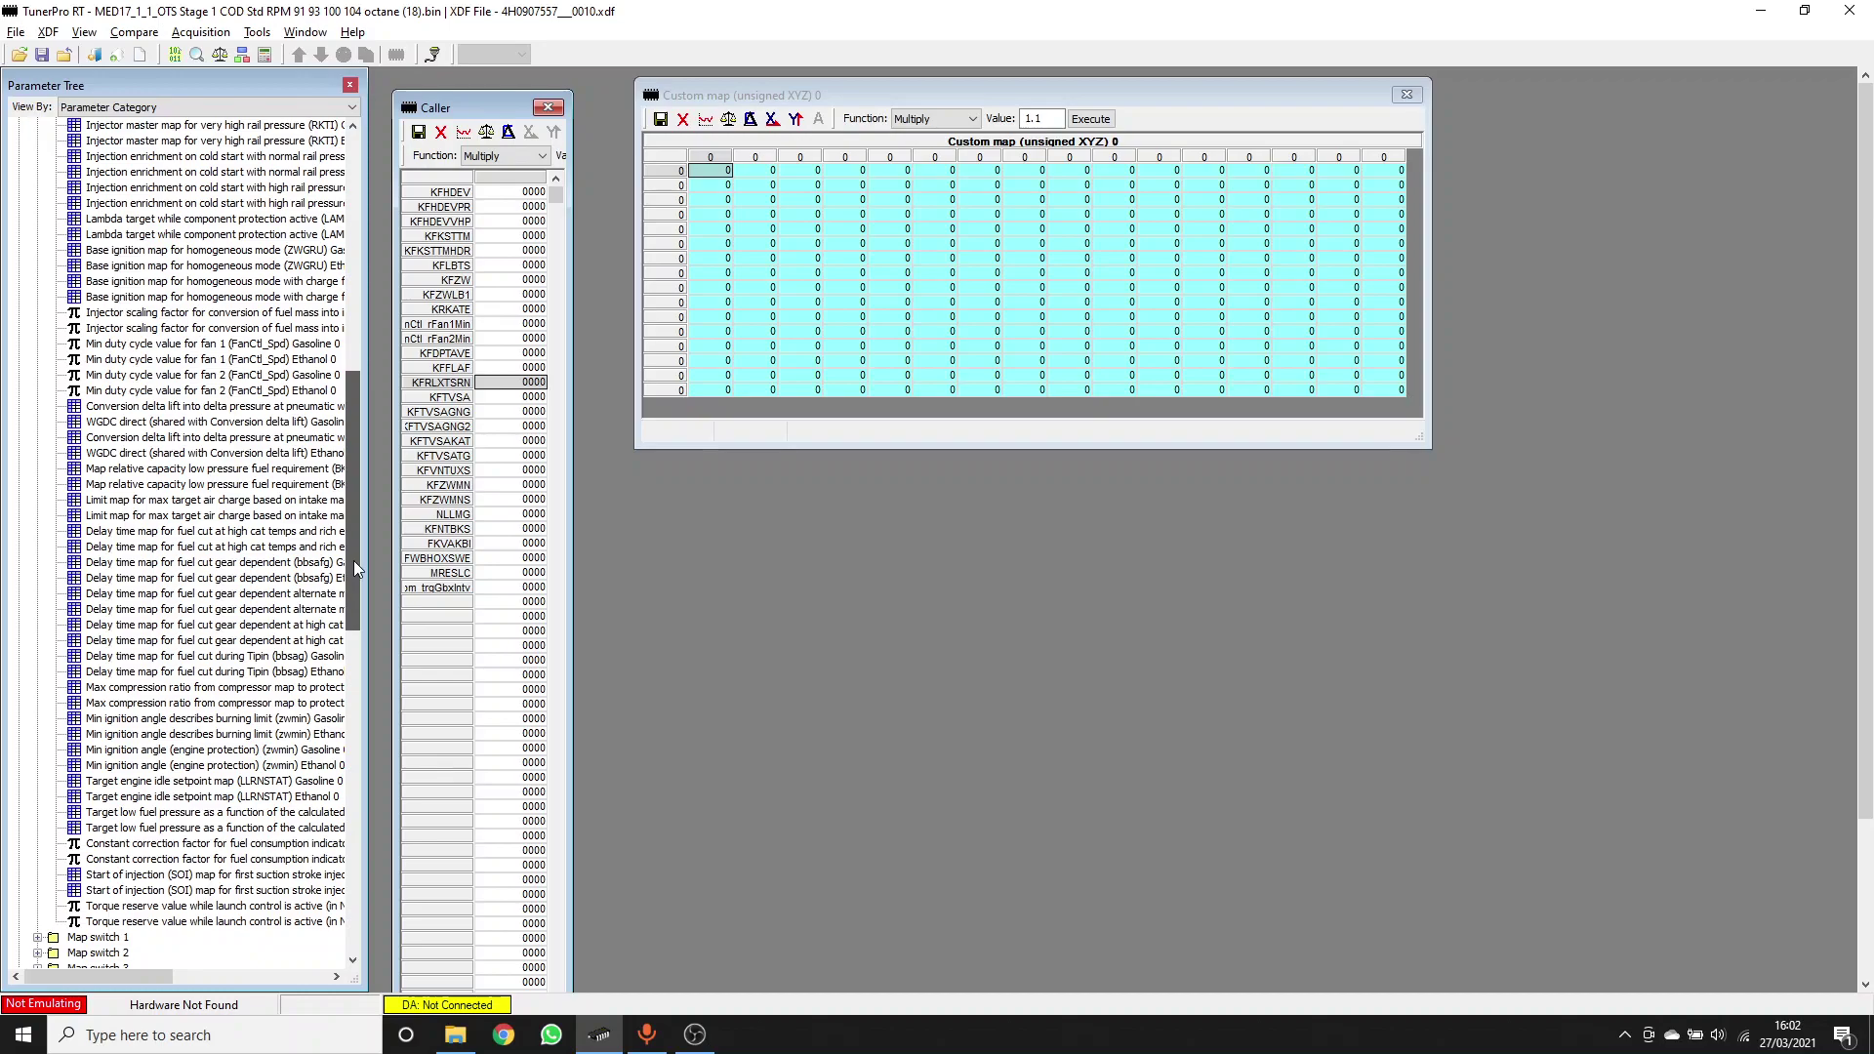
pyautogui.doubleClick(293, 502)
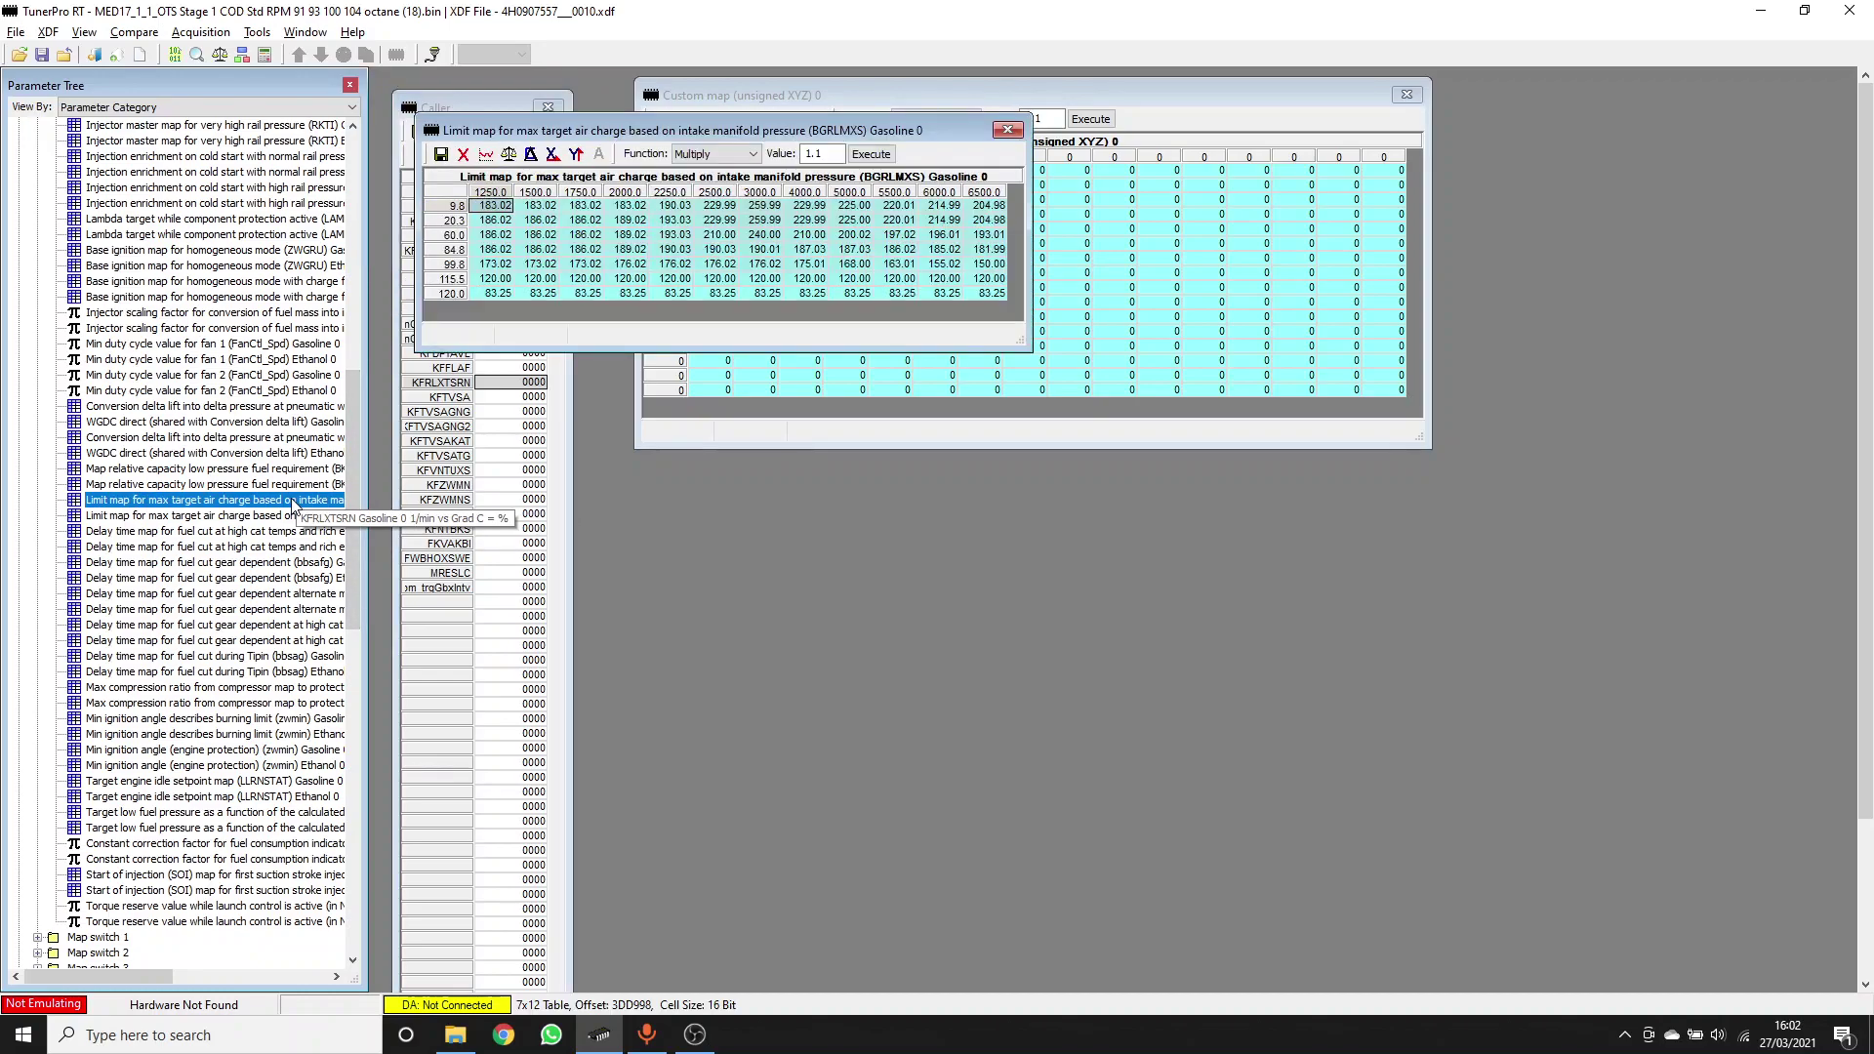
pyautogui.moveTo(826, 138); pyautogui.dragTo(1070, 523)
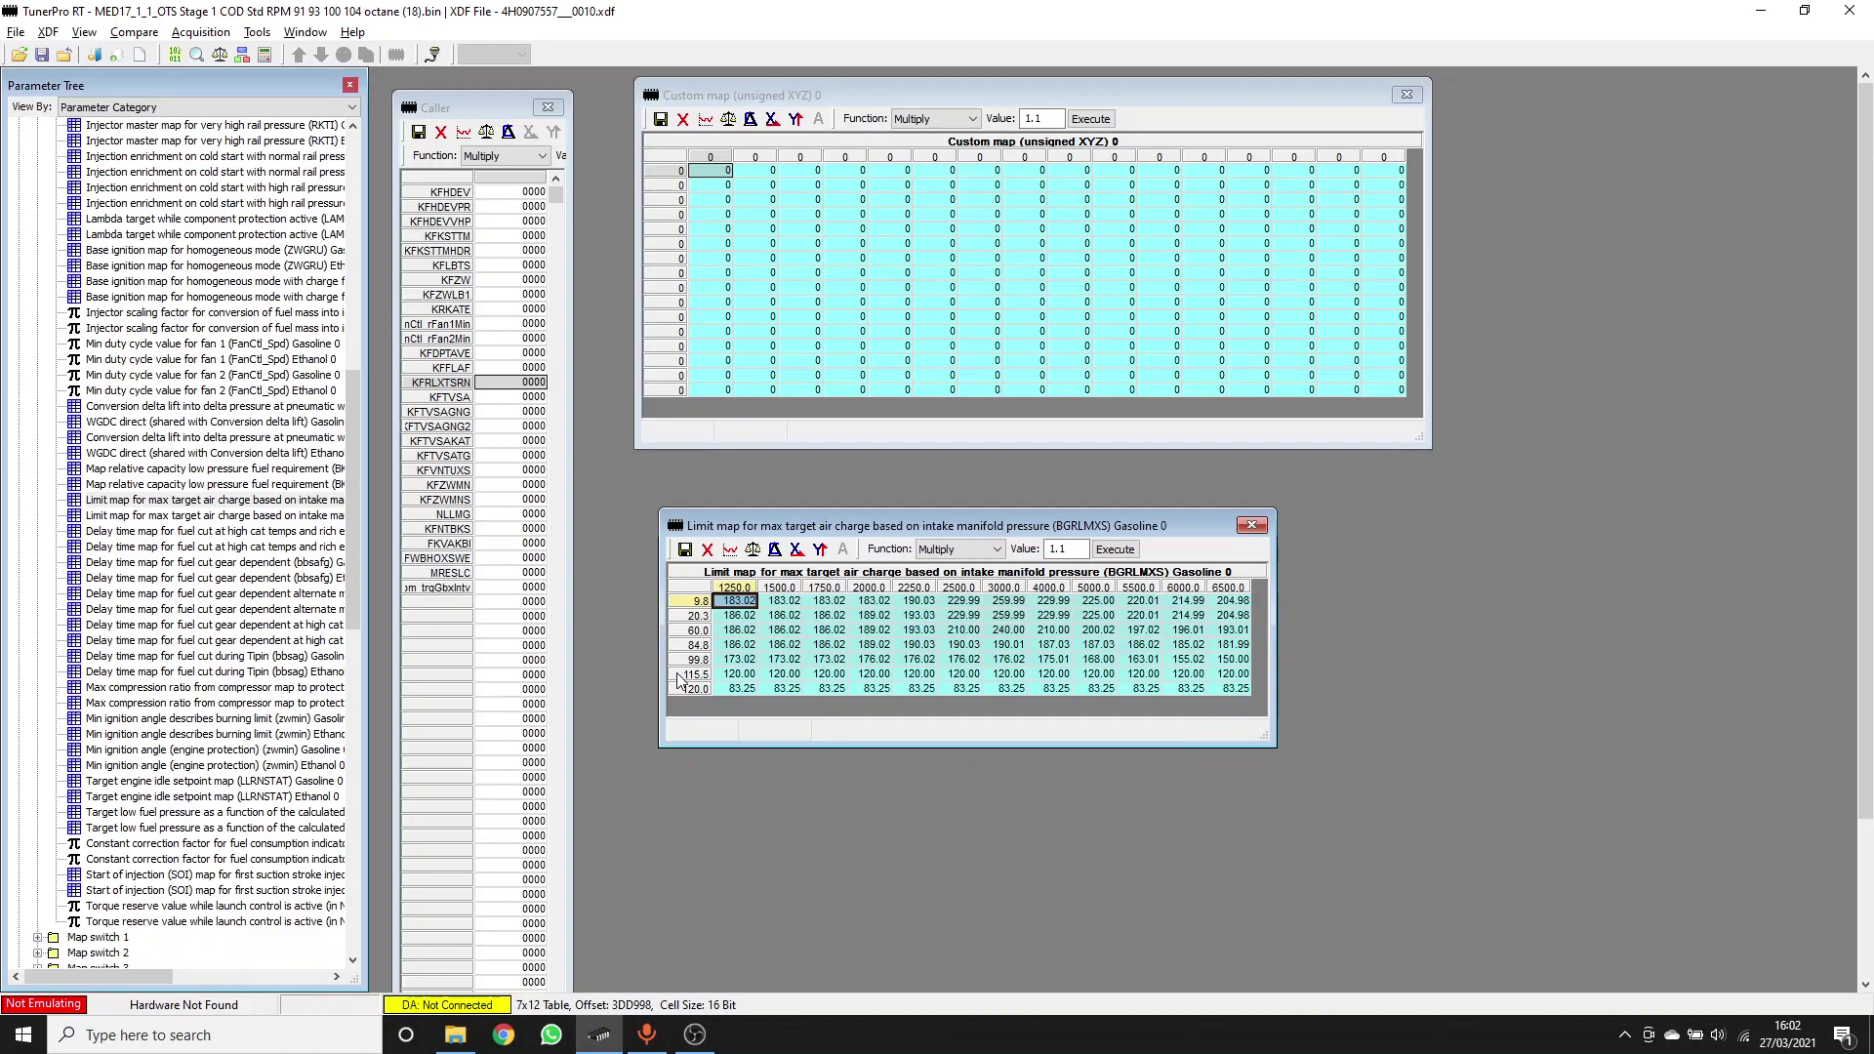
# Set the Caller table's KFRLXTSRN value to 0001 and select a Custom map 0 column
pyautogui.click(1012, 619)
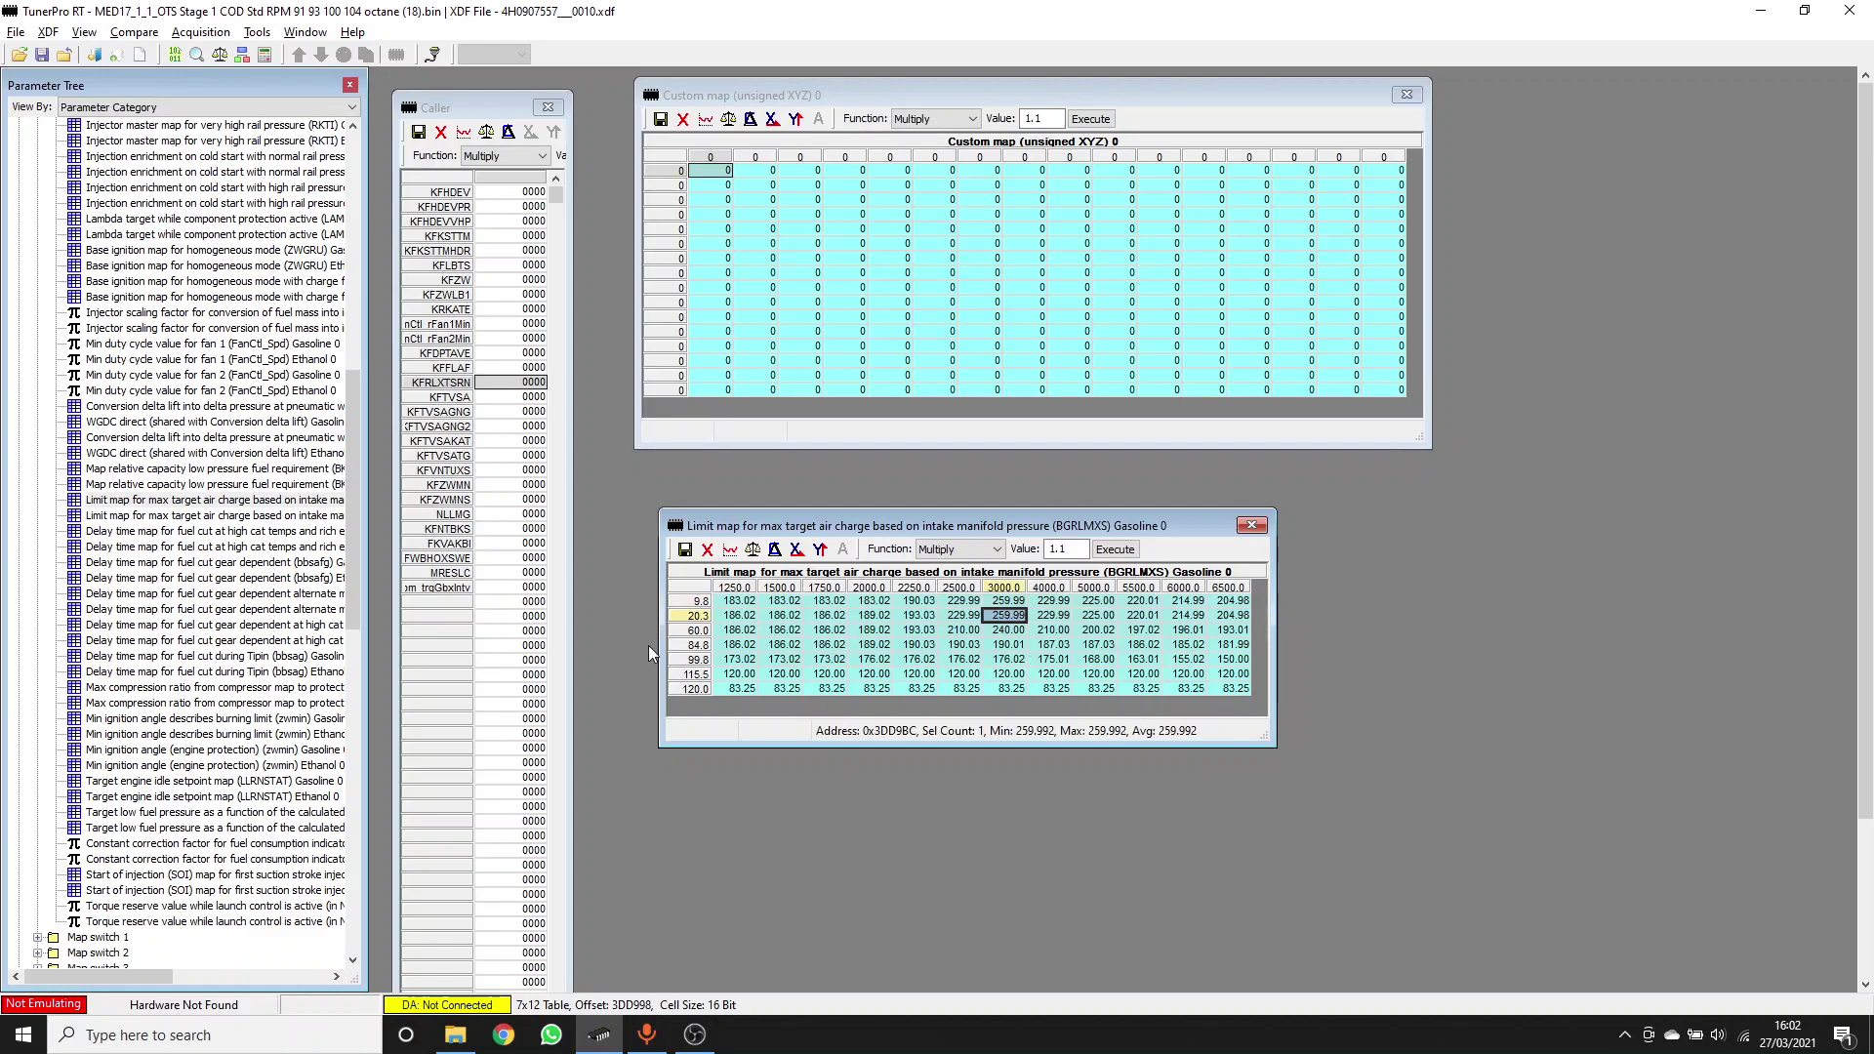
pyautogui.click(532, 383)
pyautogui.write('1')
pyautogui.press('Return')
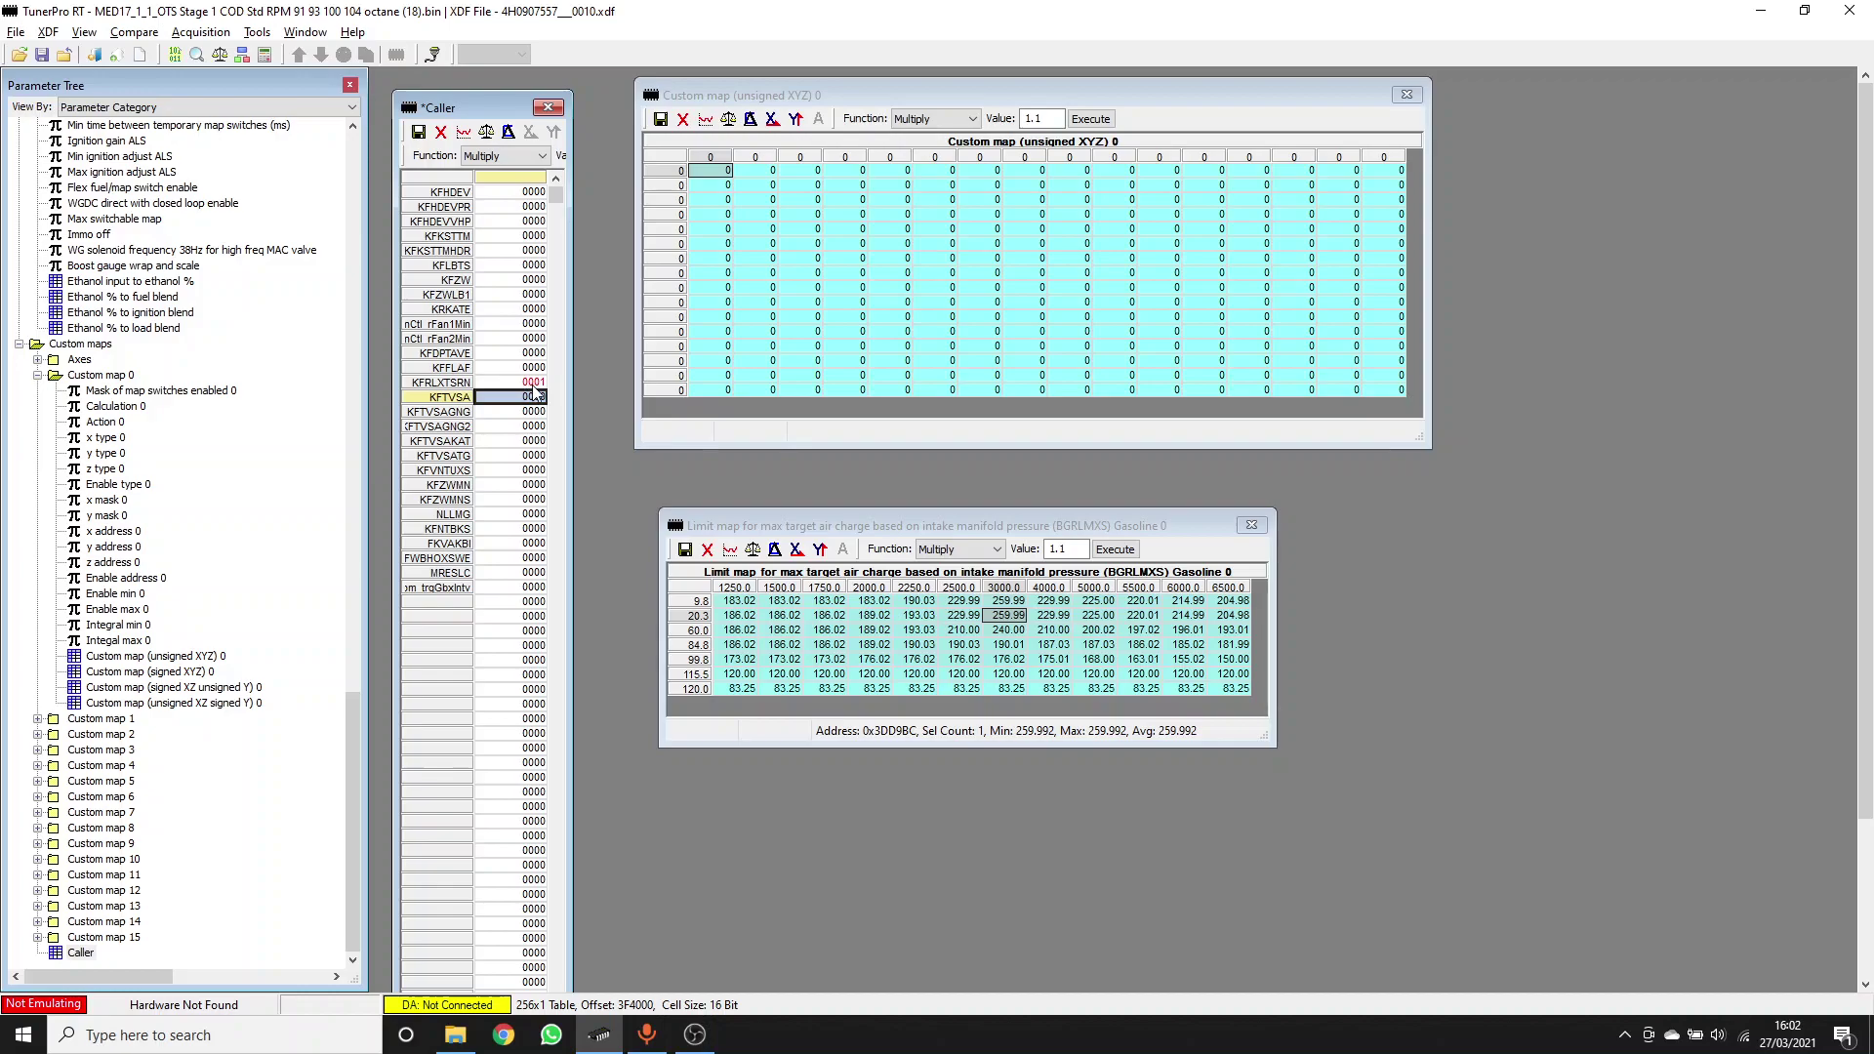
pyautogui.click(532, 383)
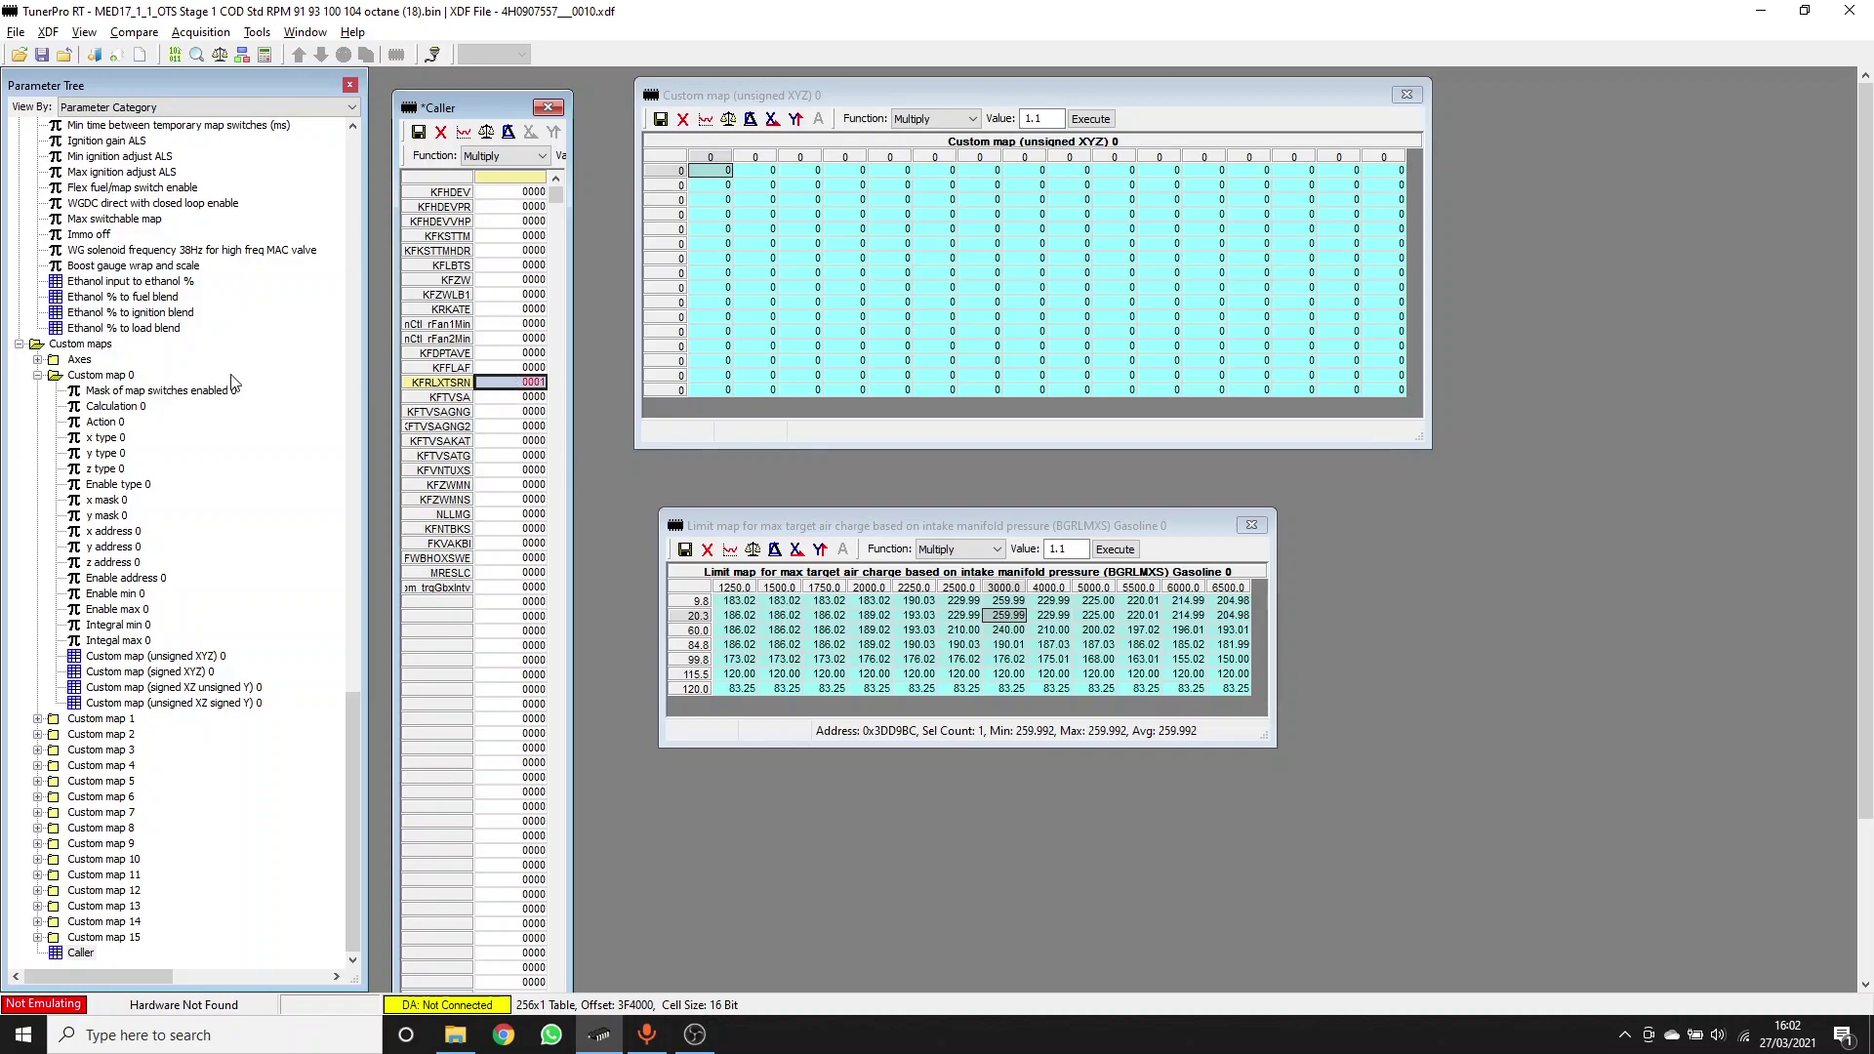
pyautogui.click(101, 376)
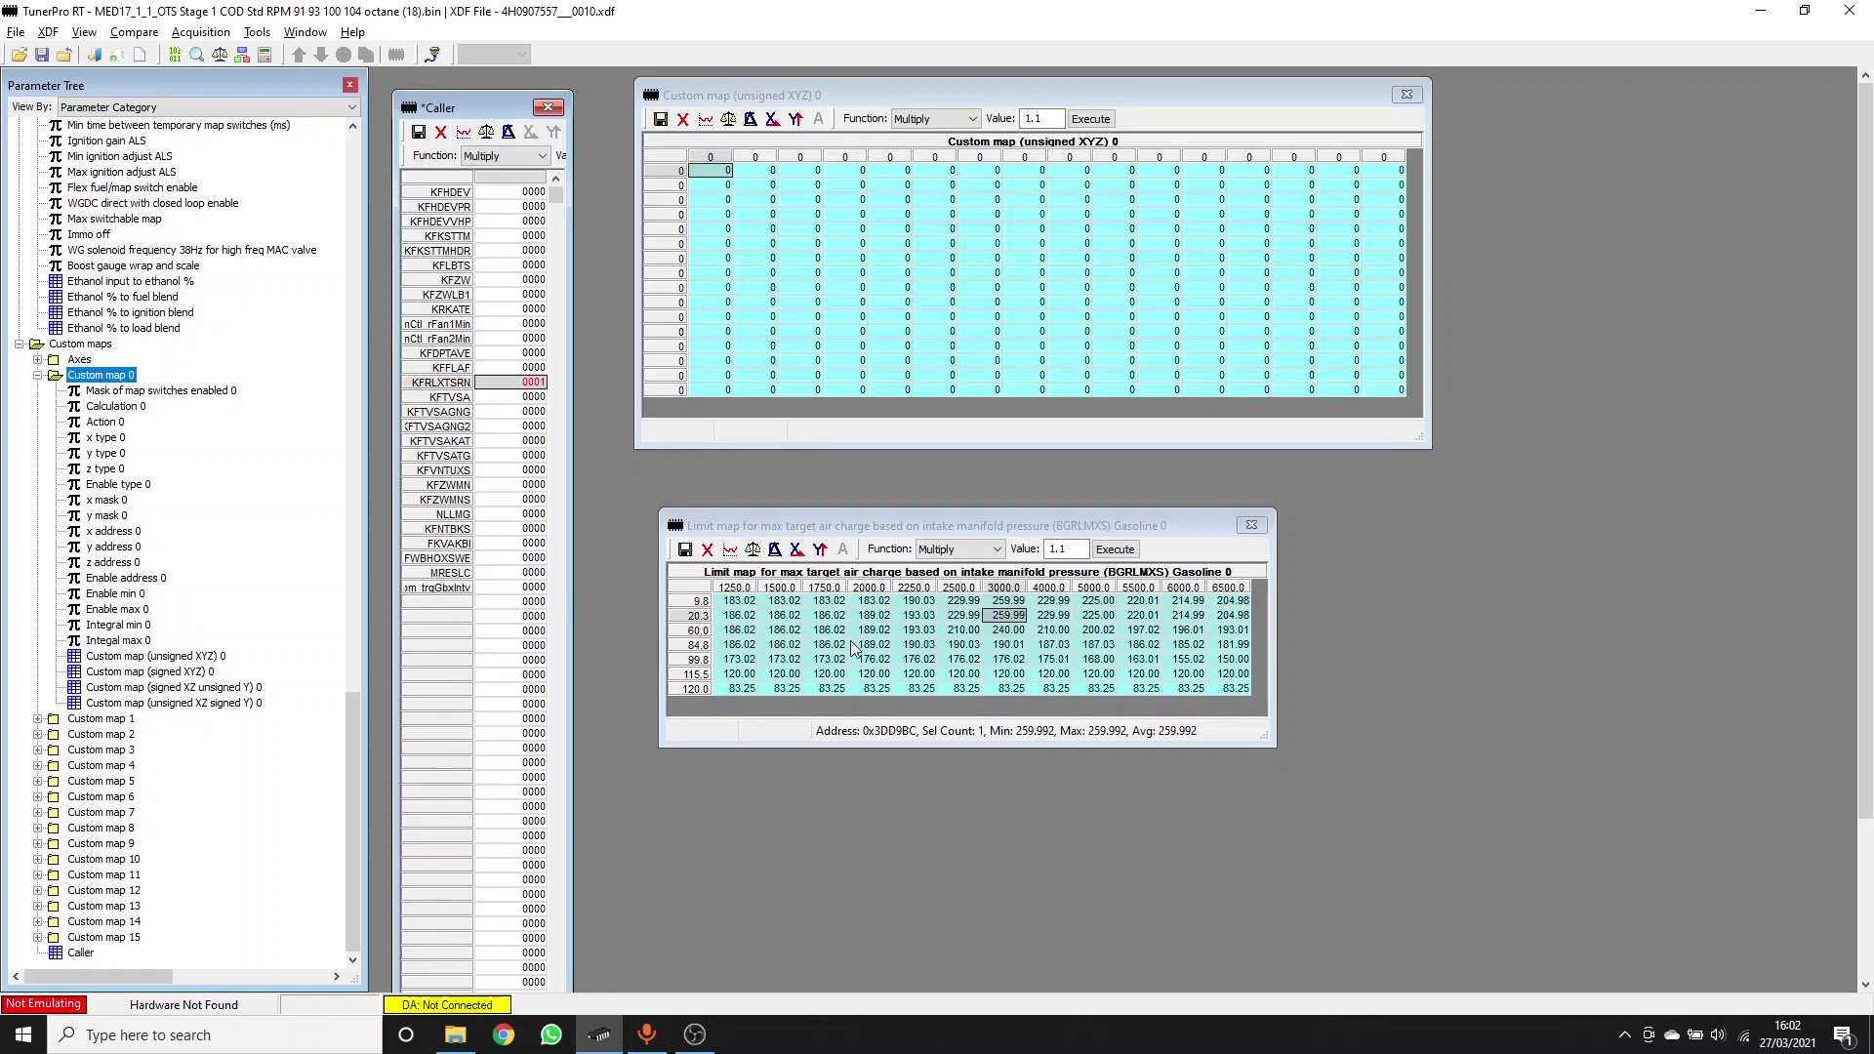
pyautogui.click(935, 156)
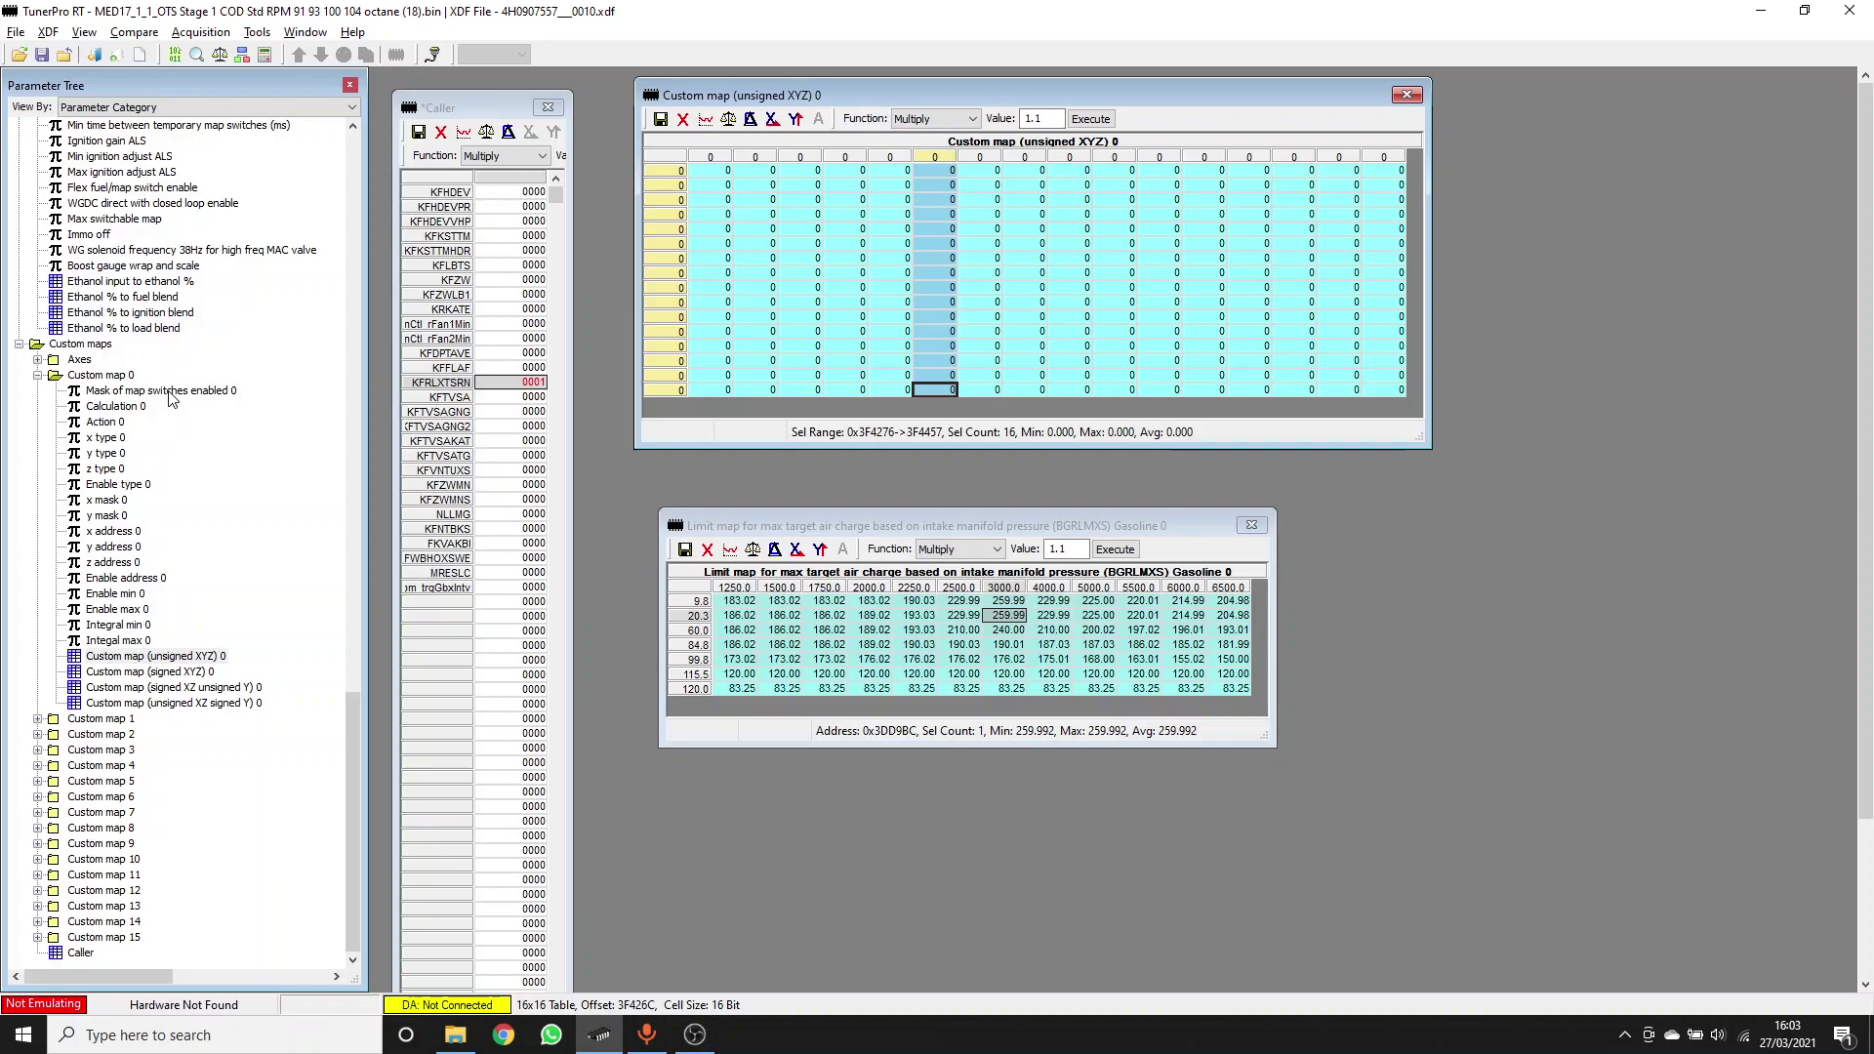
# Review the Mask of map switches enabled 0 and Calculation 0 parameters, then select 186.02 in BGRLMXS
pyautogui.click(170, 391)
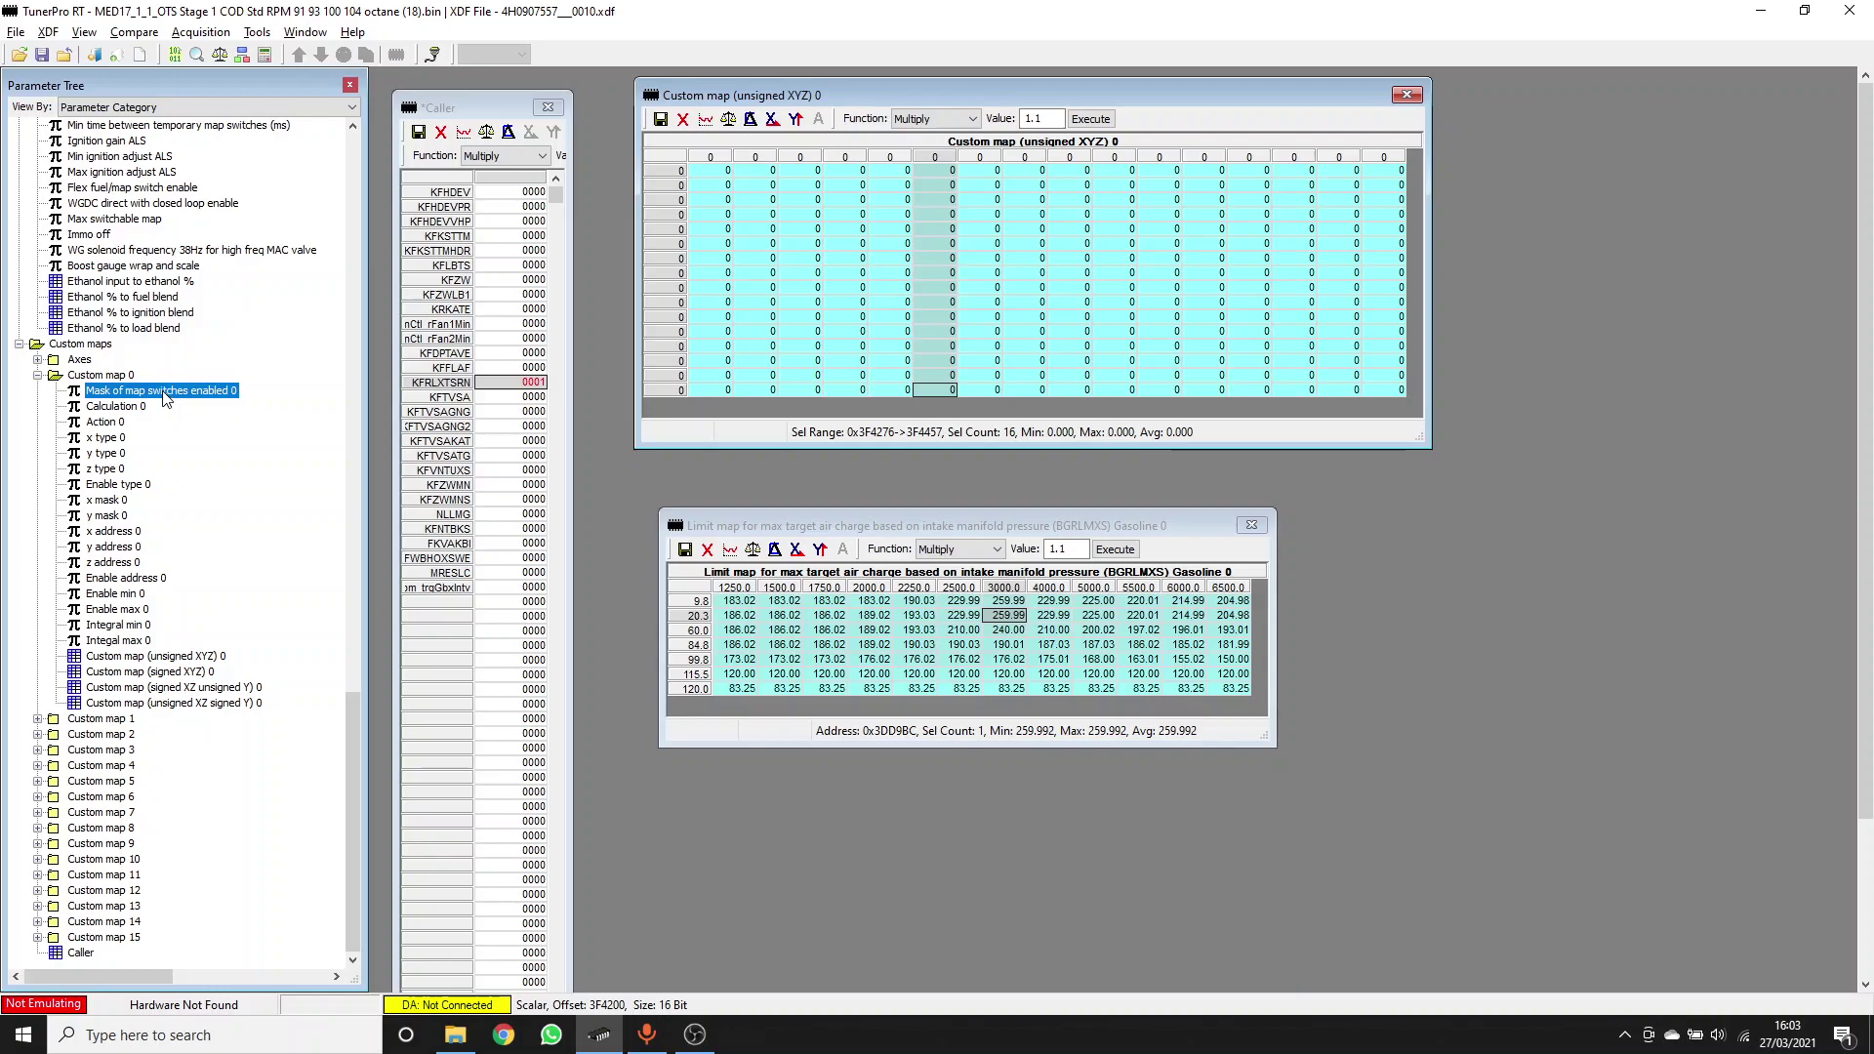
pyautogui.moveTo(135, 413)
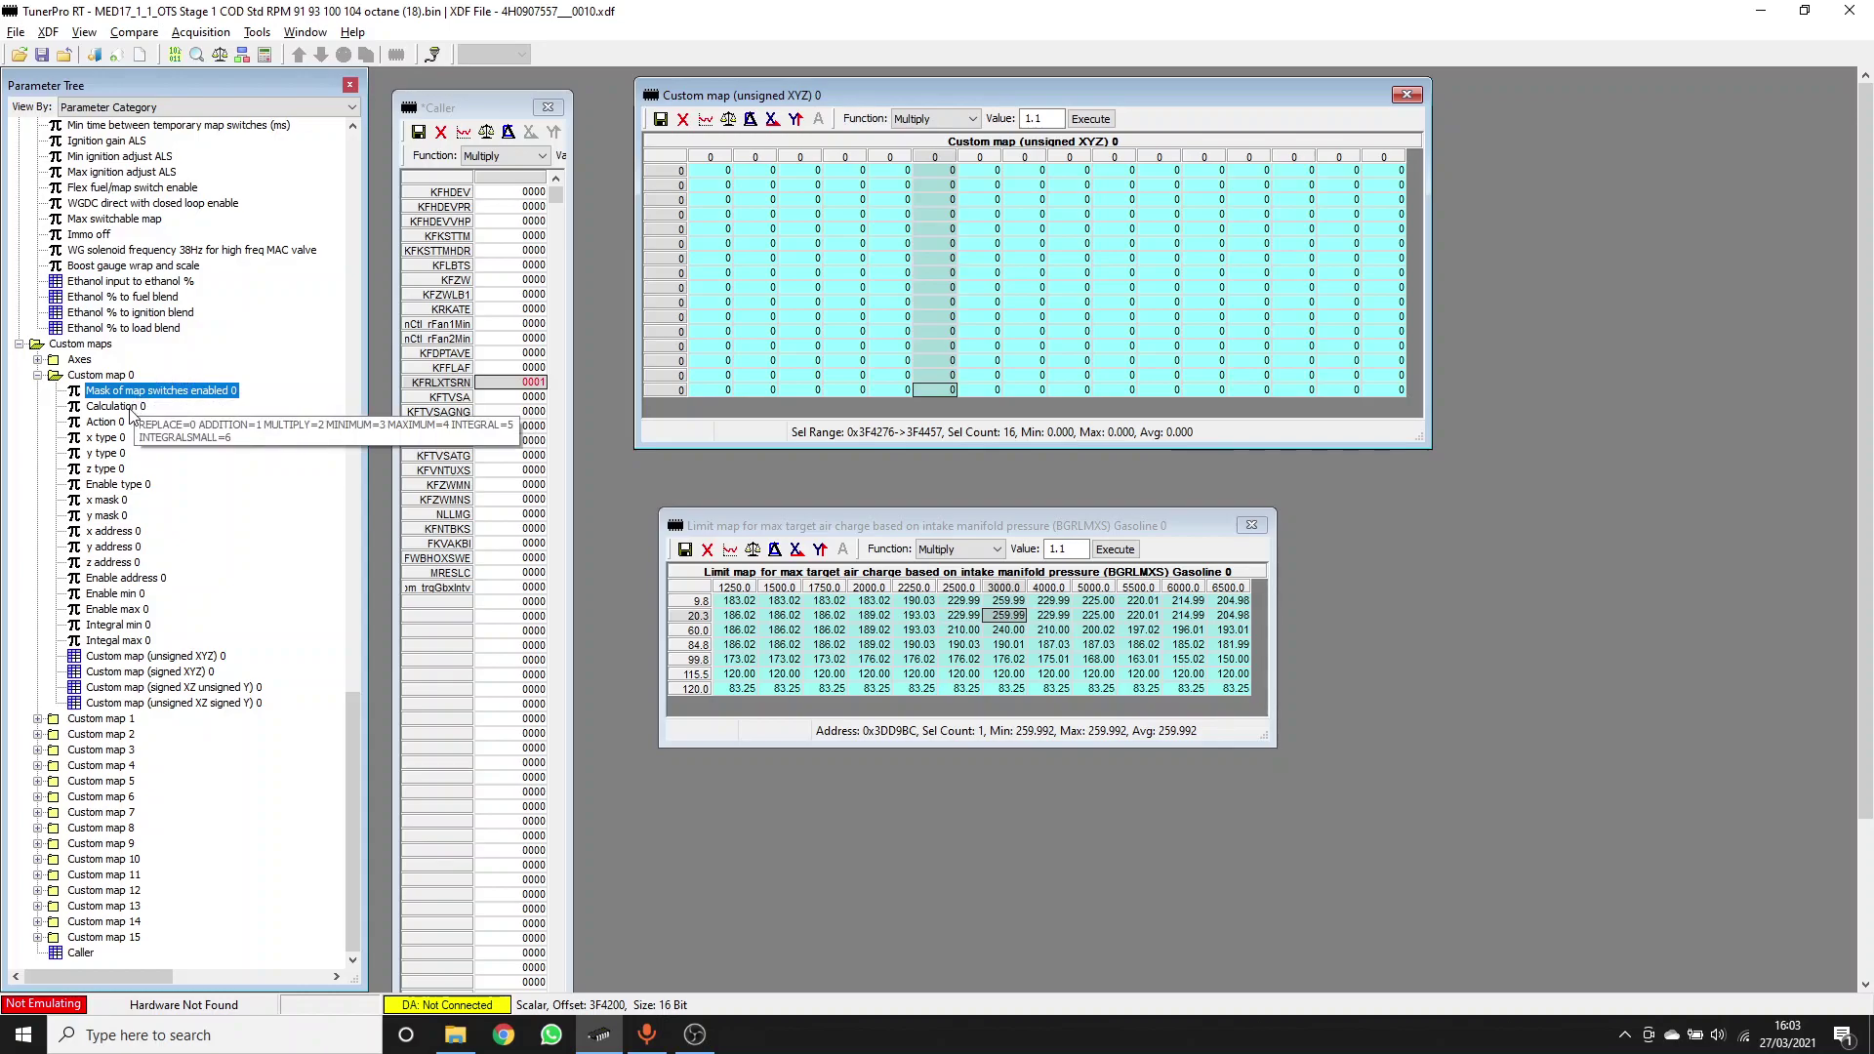
pyautogui.click(828, 615)
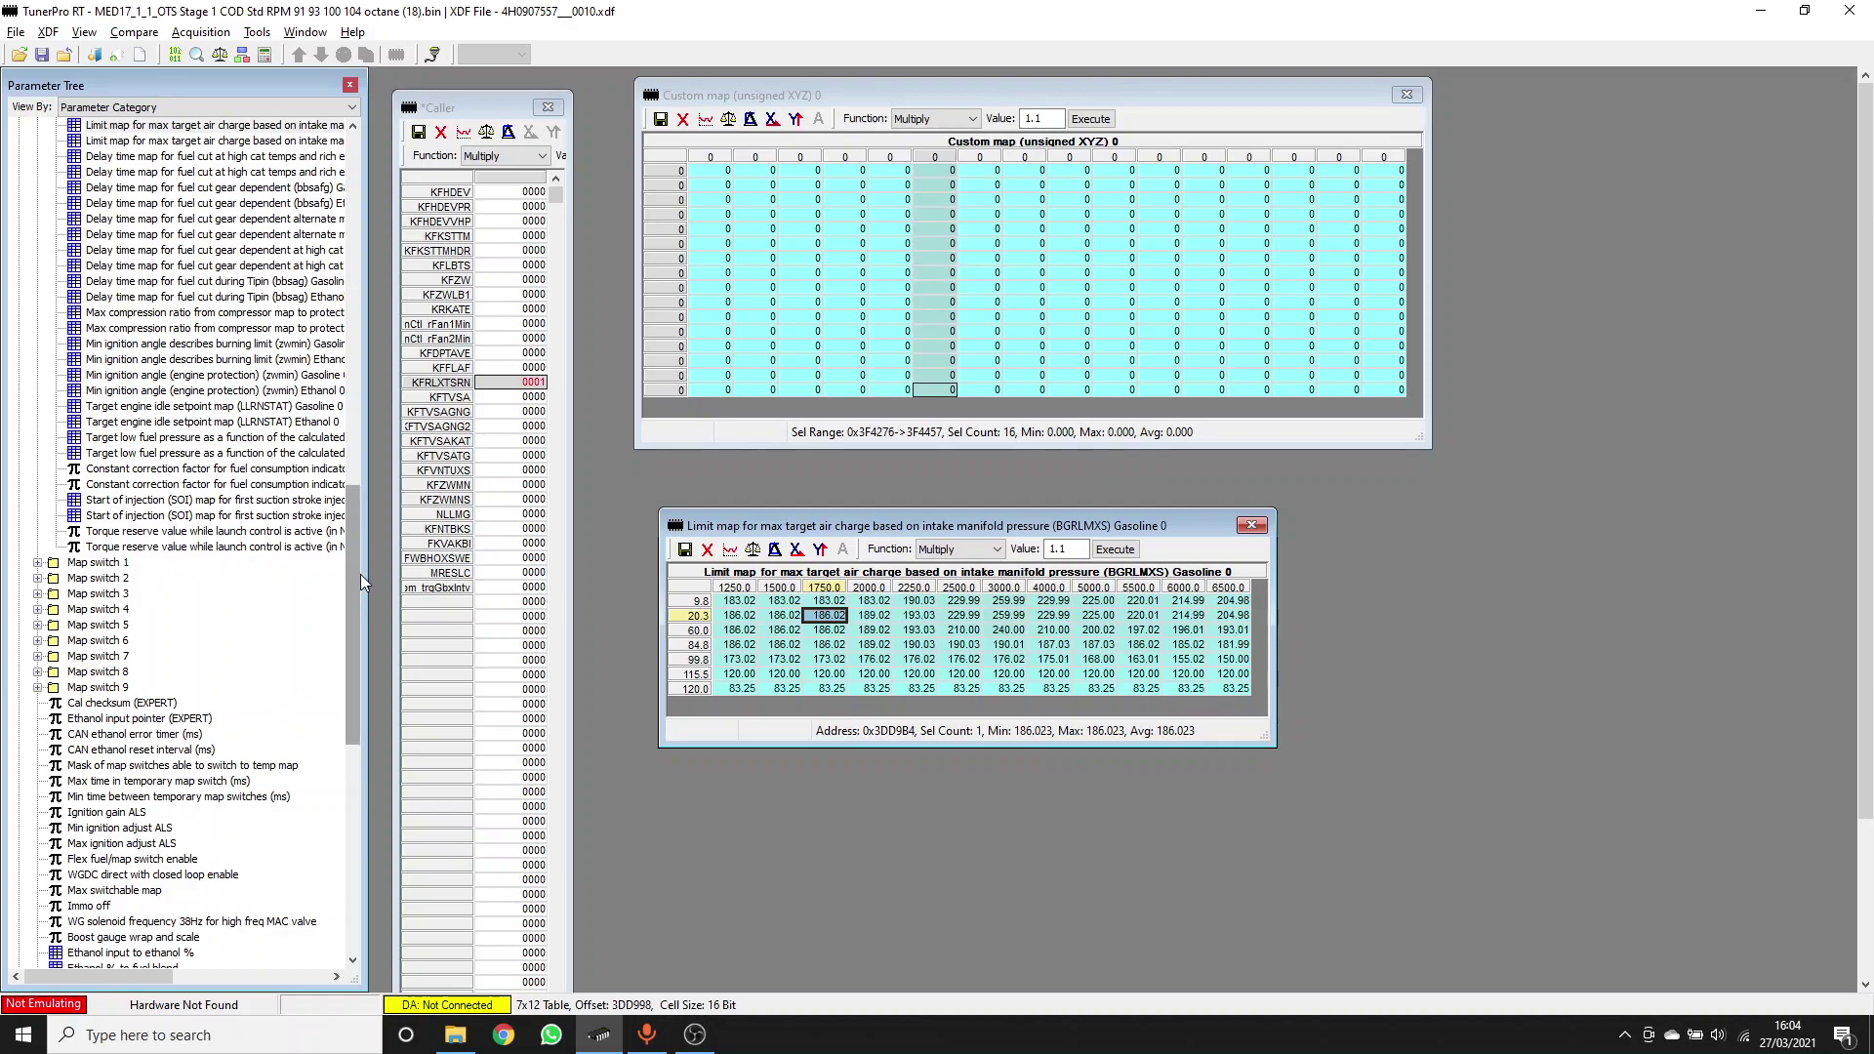
# Return to the Custom map 0 table and check each parameter's tooltip, all of which read 0
pyautogui.moveTo(353, 569); pyautogui.dragTo(353, 750)
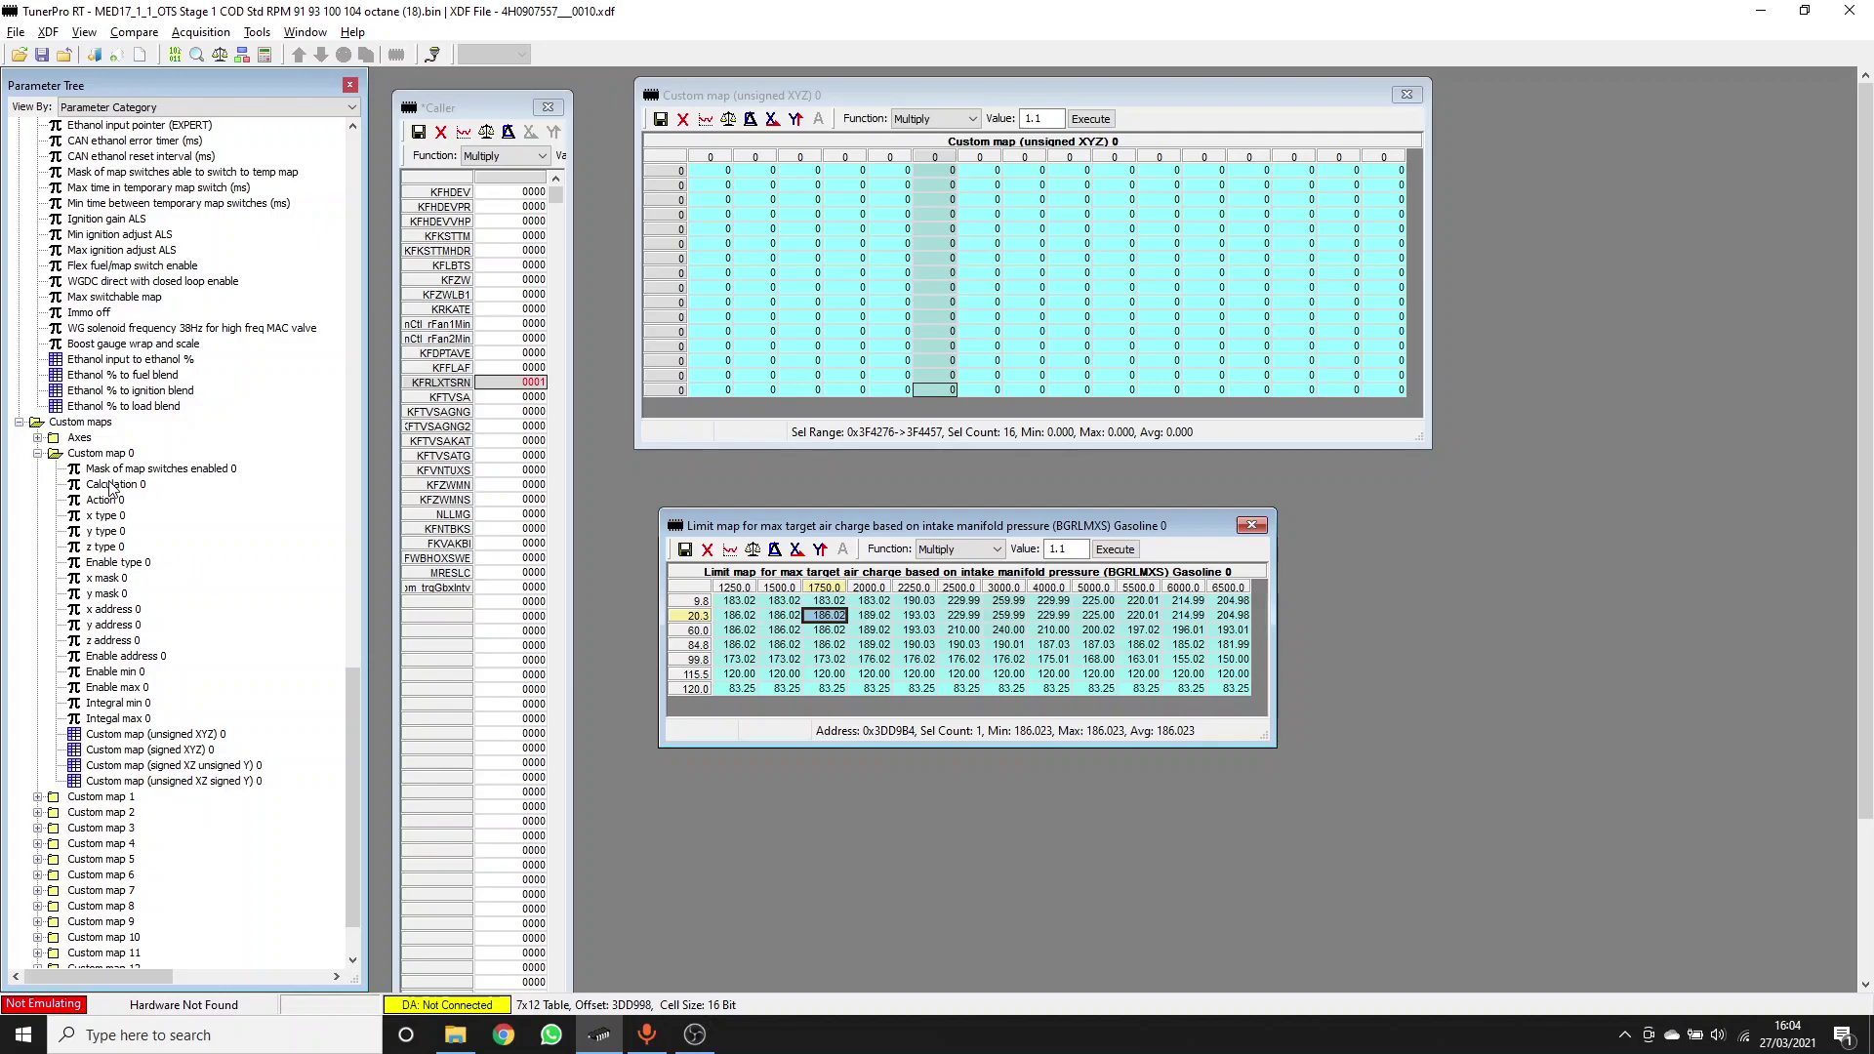
pyautogui.moveTo(105, 503)
pyautogui.click(786, 333)
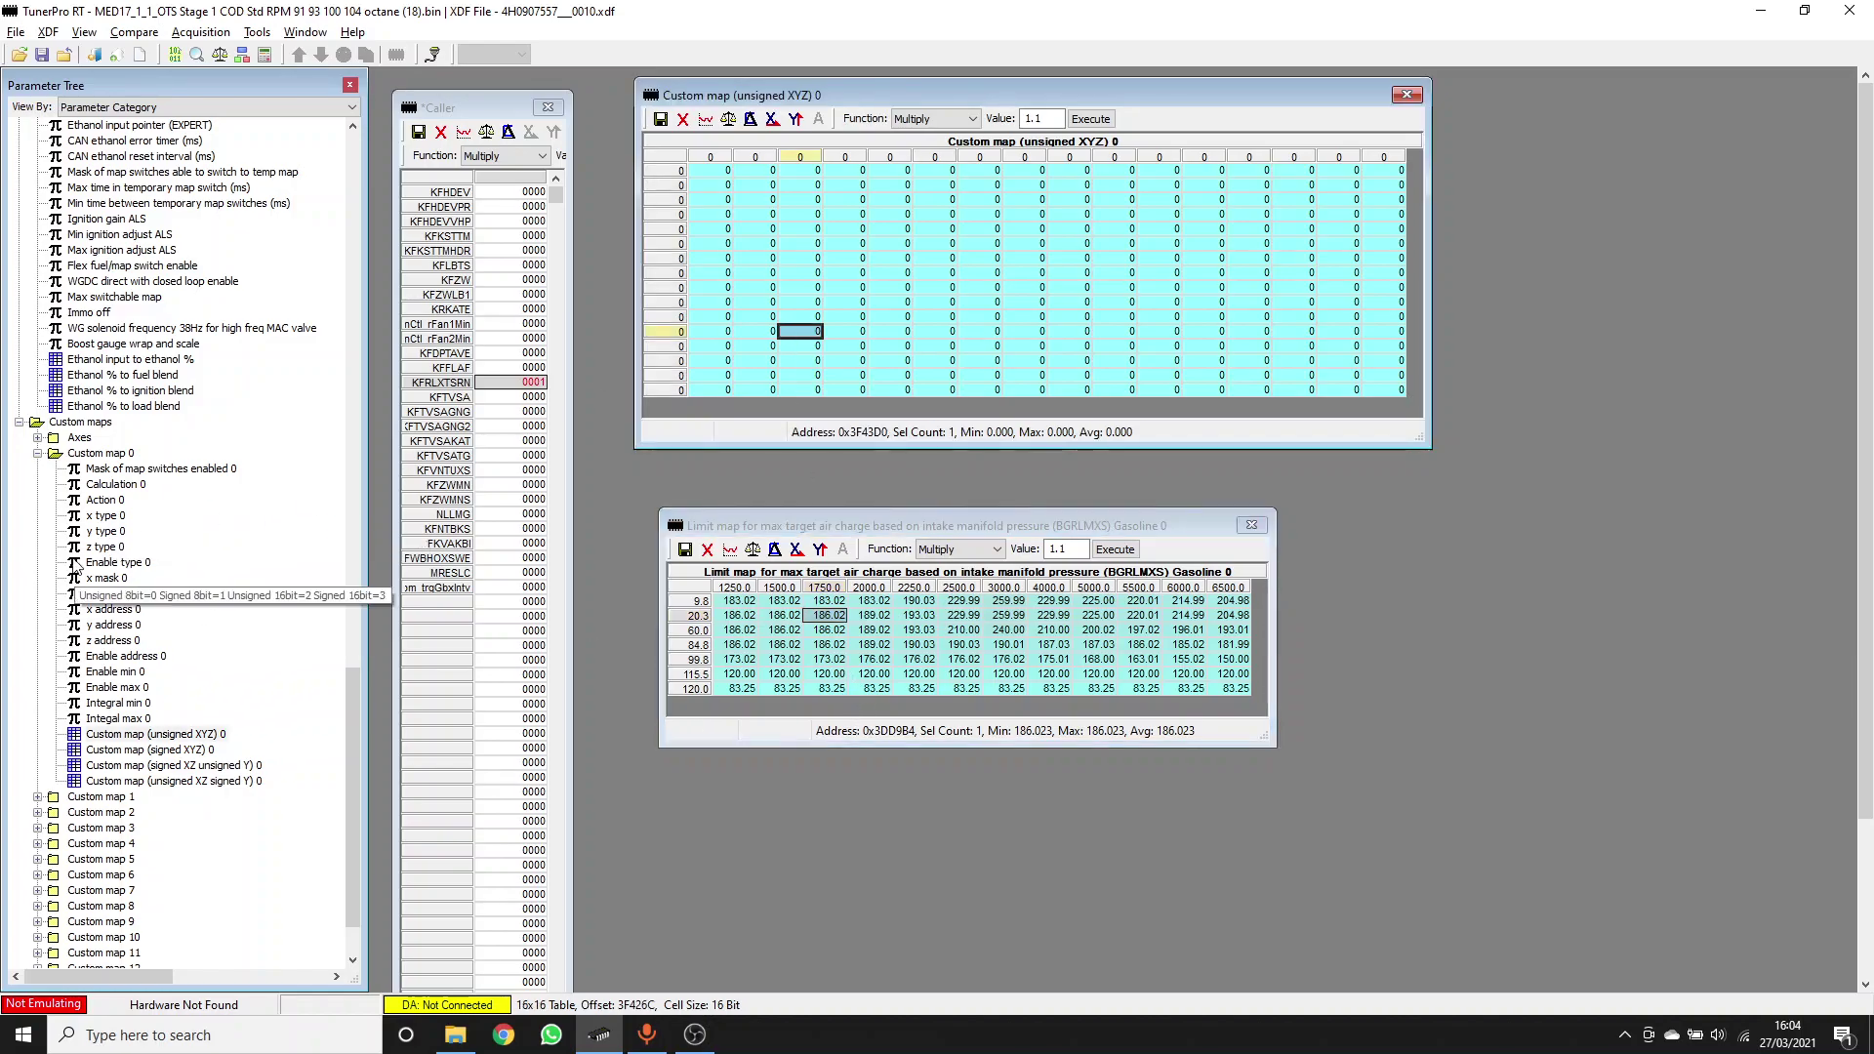
pyautogui.moveTo(103, 543)
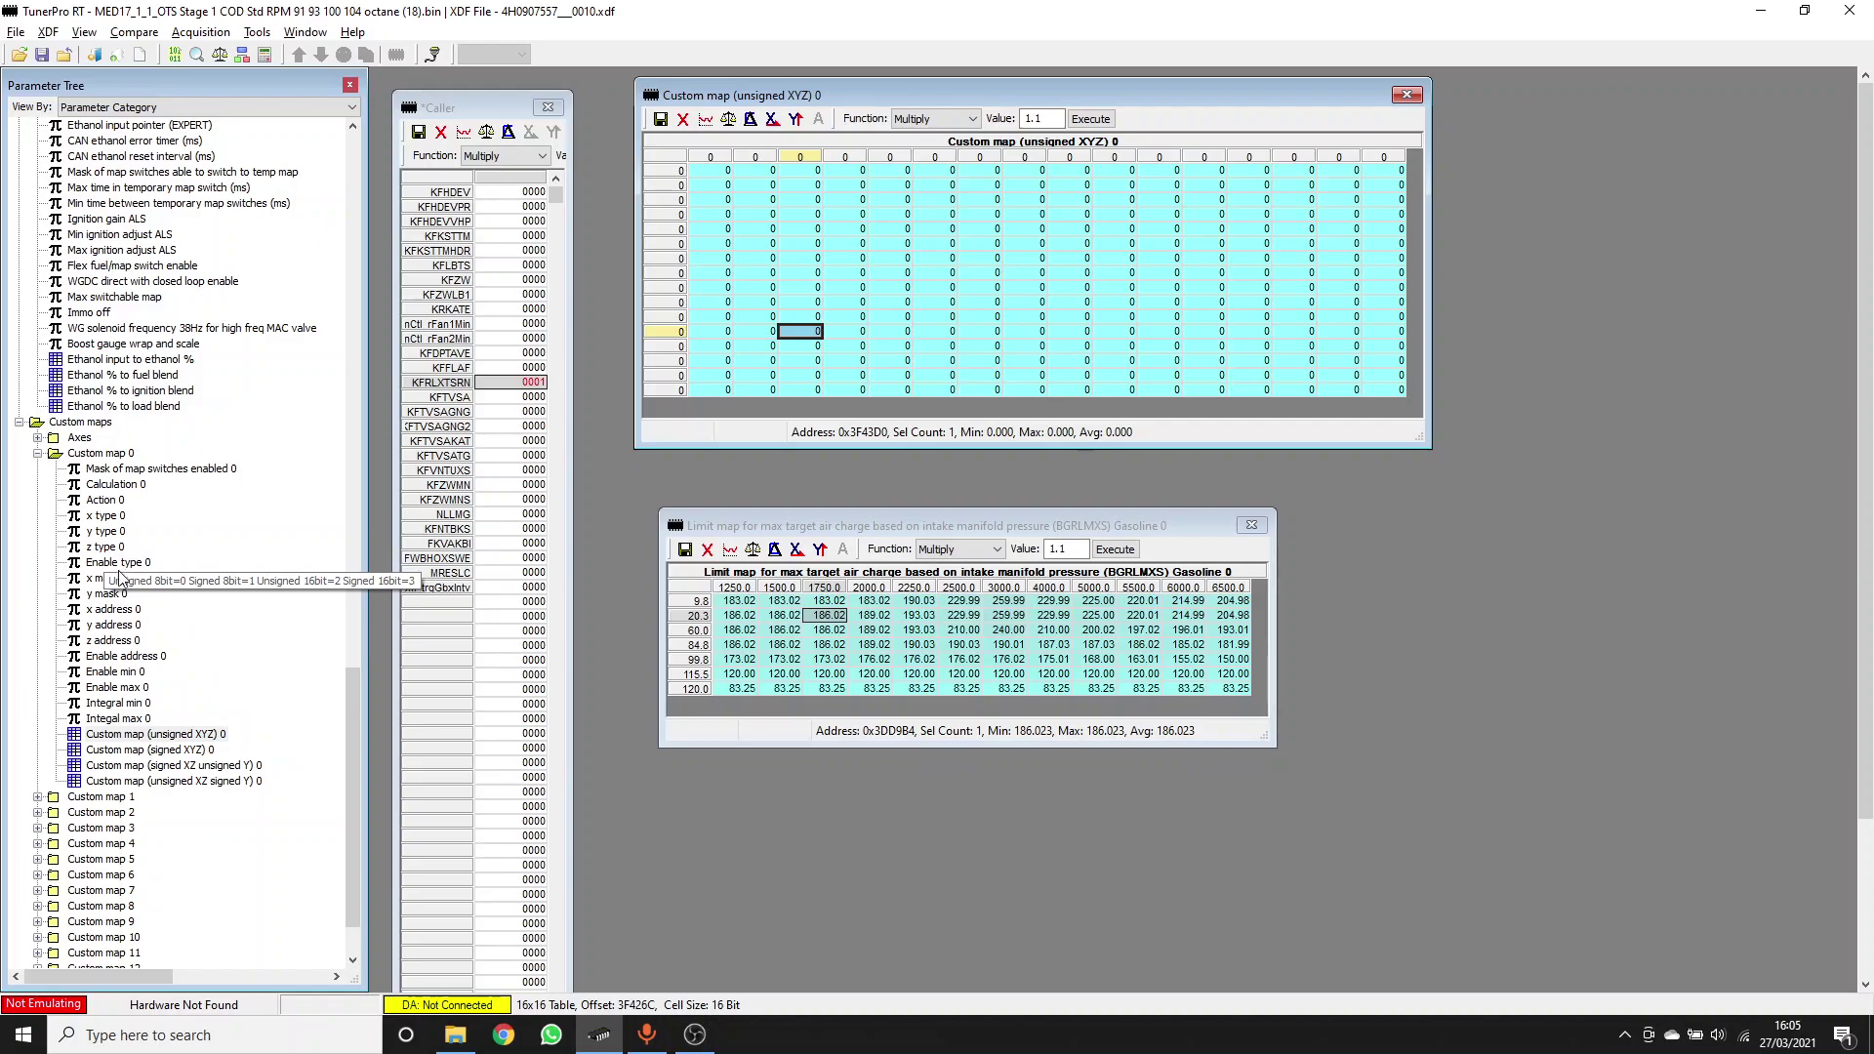
pyautogui.moveTo(121, 661)
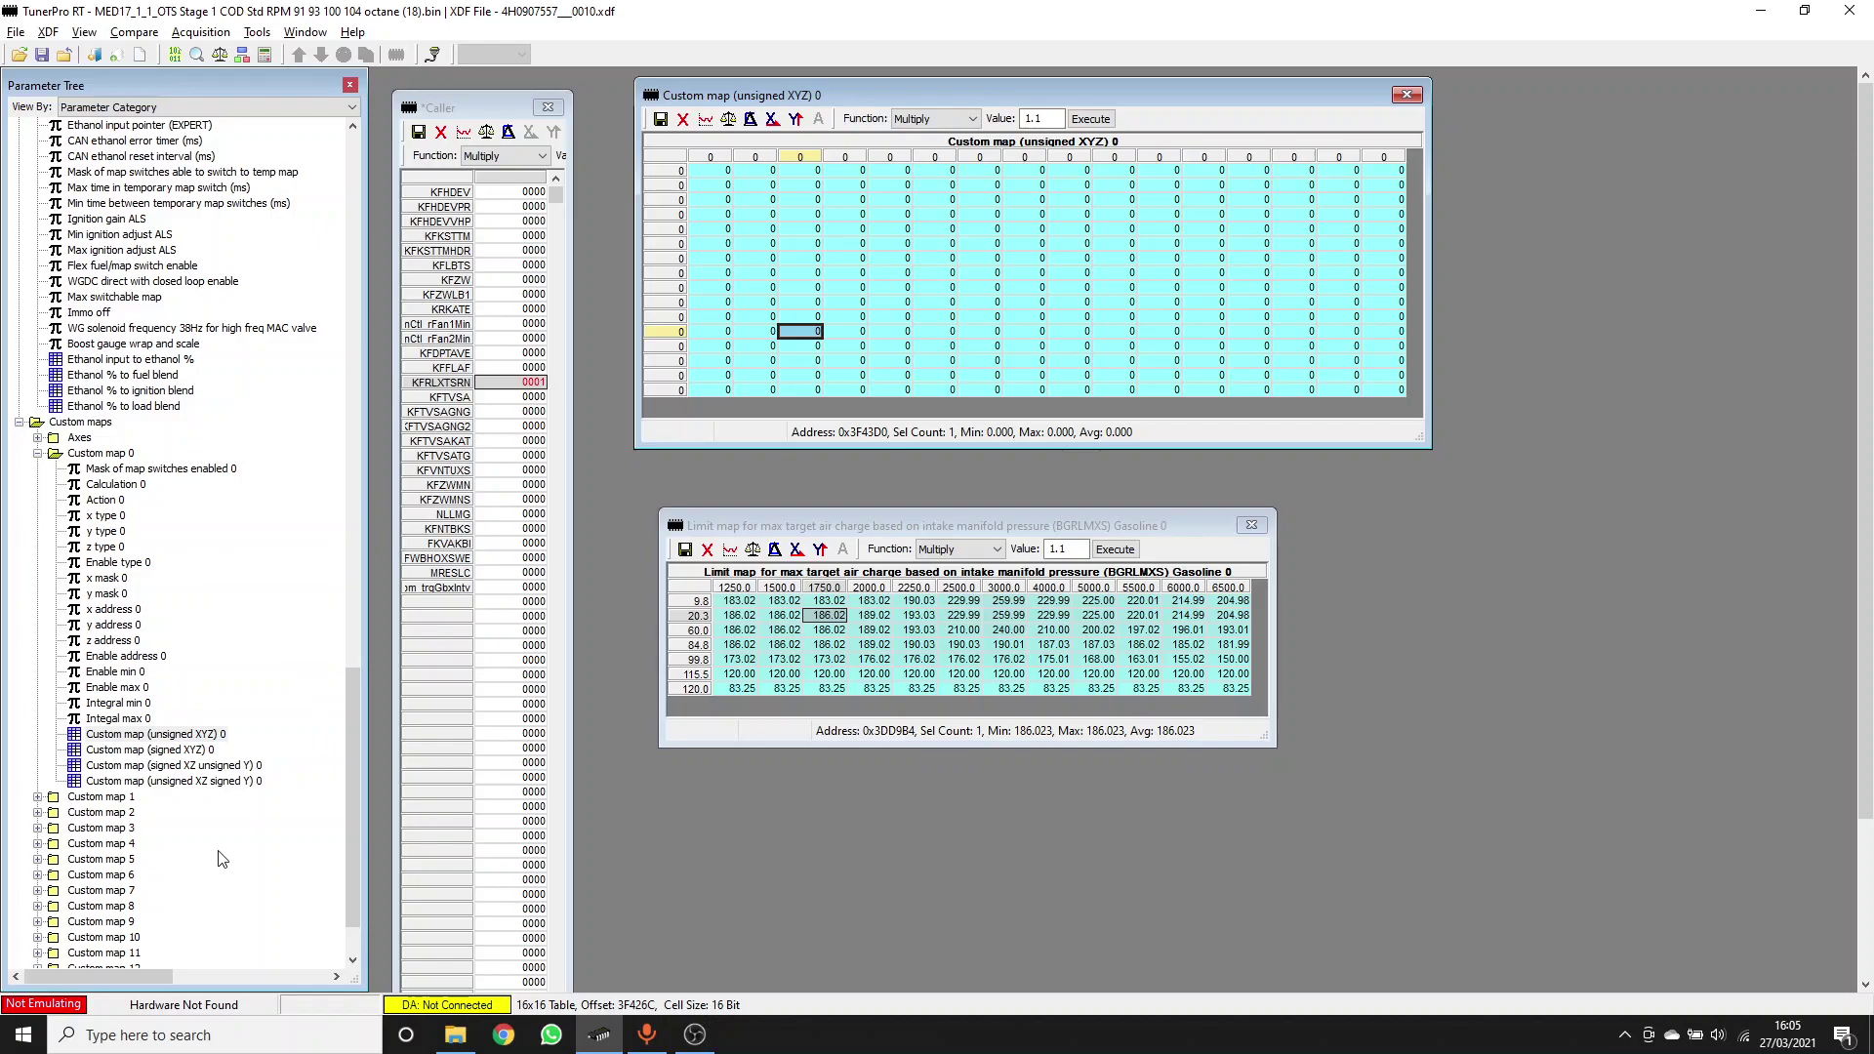
pyautogui.moveTo(135, 613)
pyautogui.moveTo(131, 695)
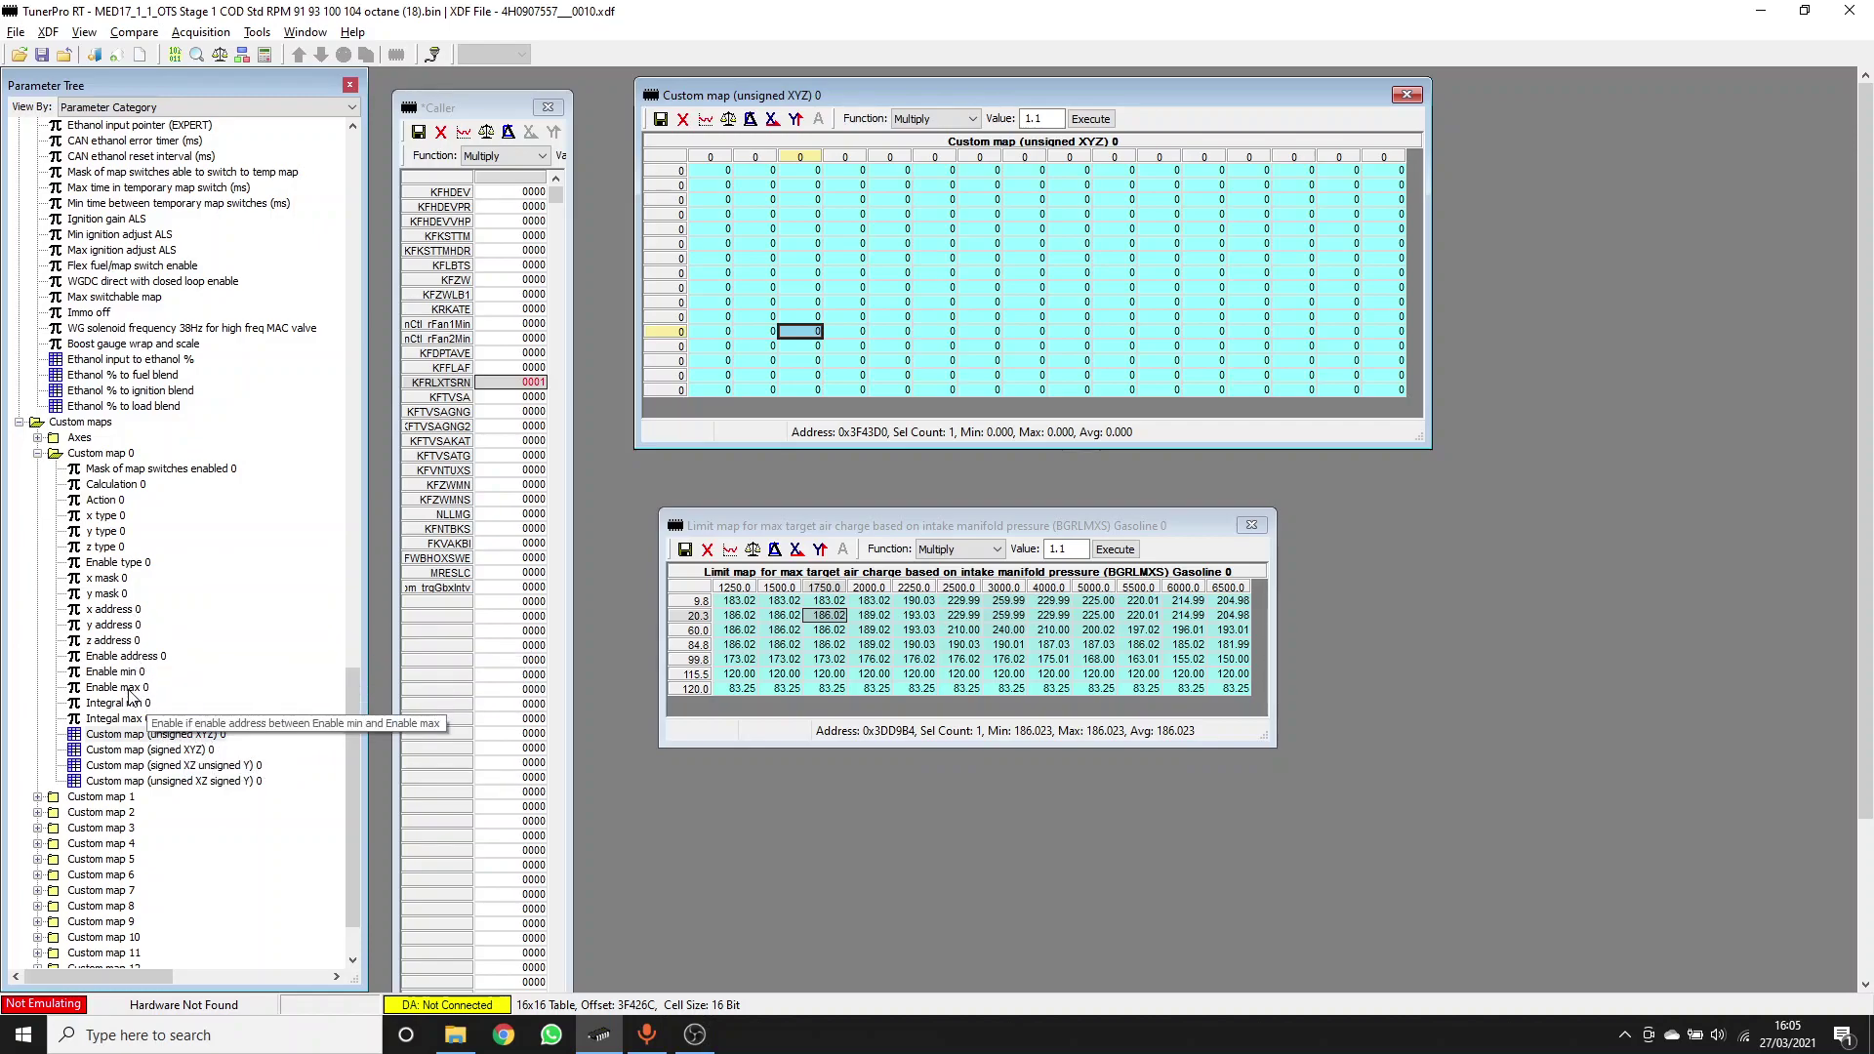
# Open the x address 0 editor, move it right, and select 193.03 in the limit map
pyautogui.doubleClick(115, 613)
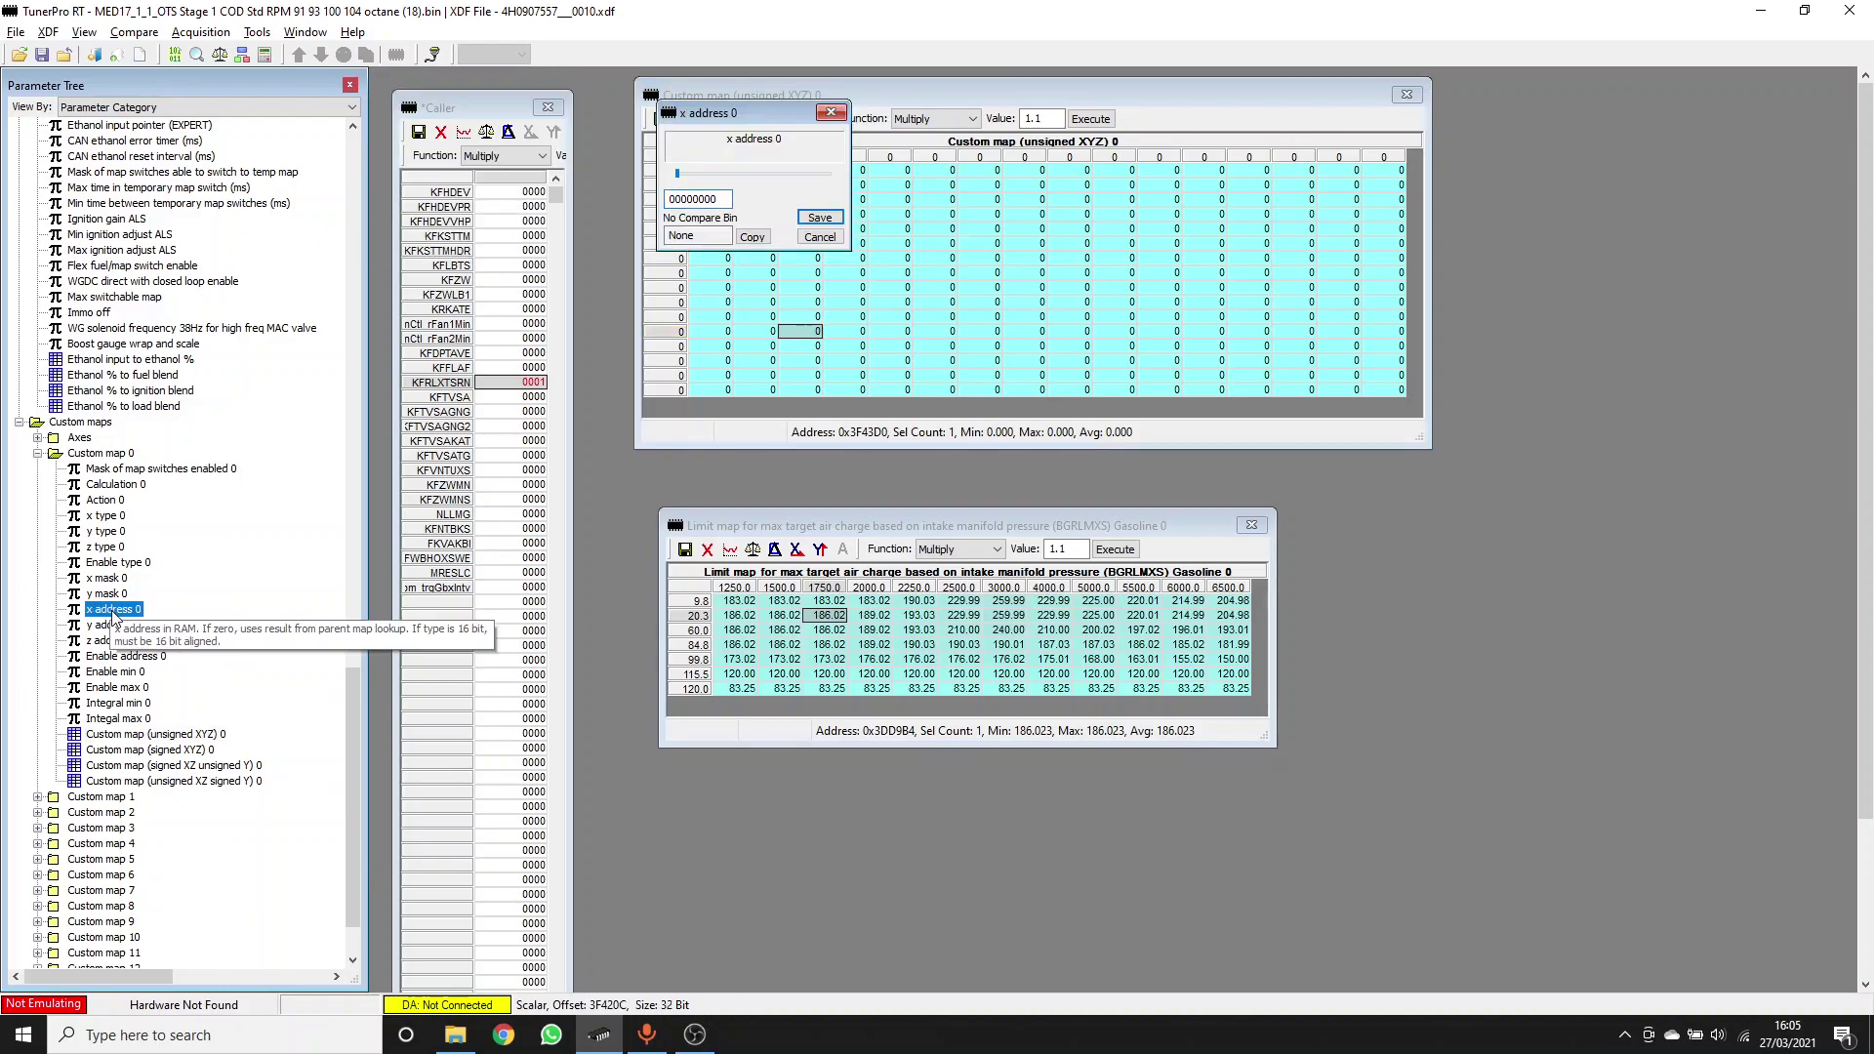
pyautogui.moveTo(781, 114); pyautogui.dragTo(1310, 326)
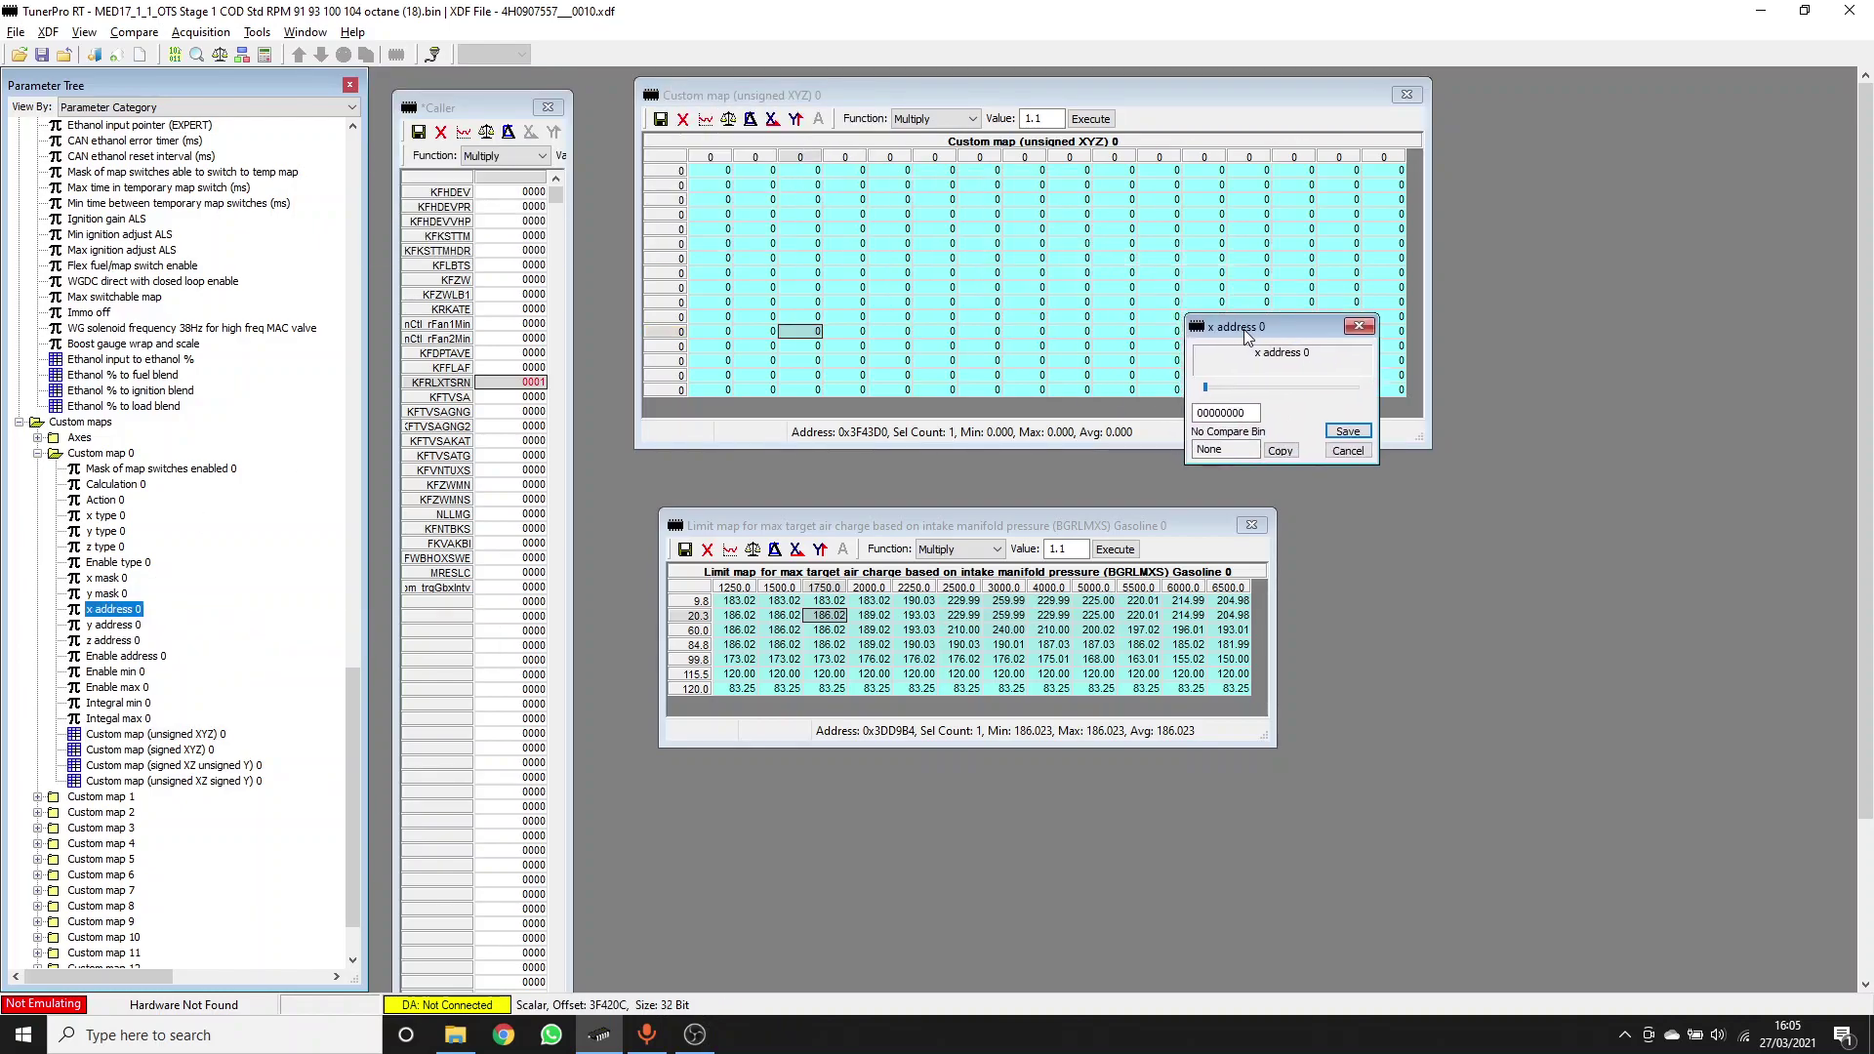
pyautogui.click(922, 630)
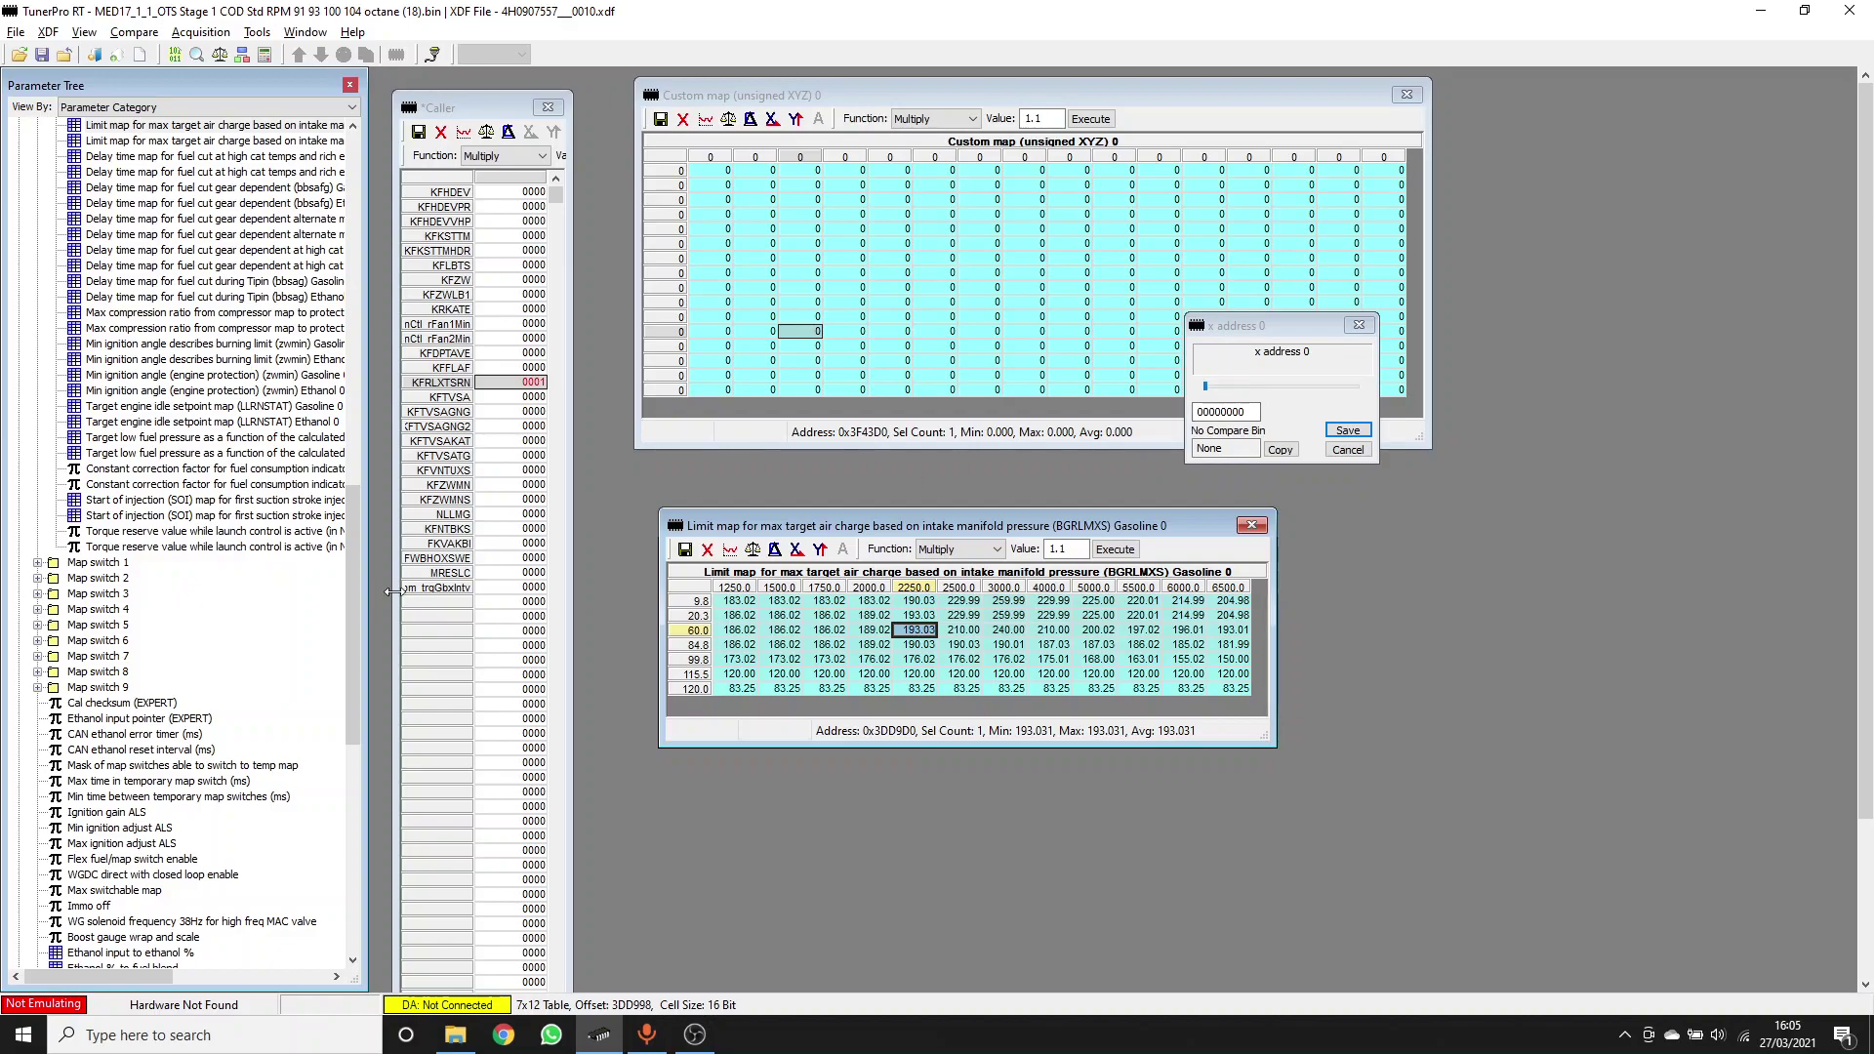
# Open the z address 0 editor, showing 00000000, and place it beside the x address editor
pyautogui.moveTo(348, 613); pyautogui.dragTo(360, 804)
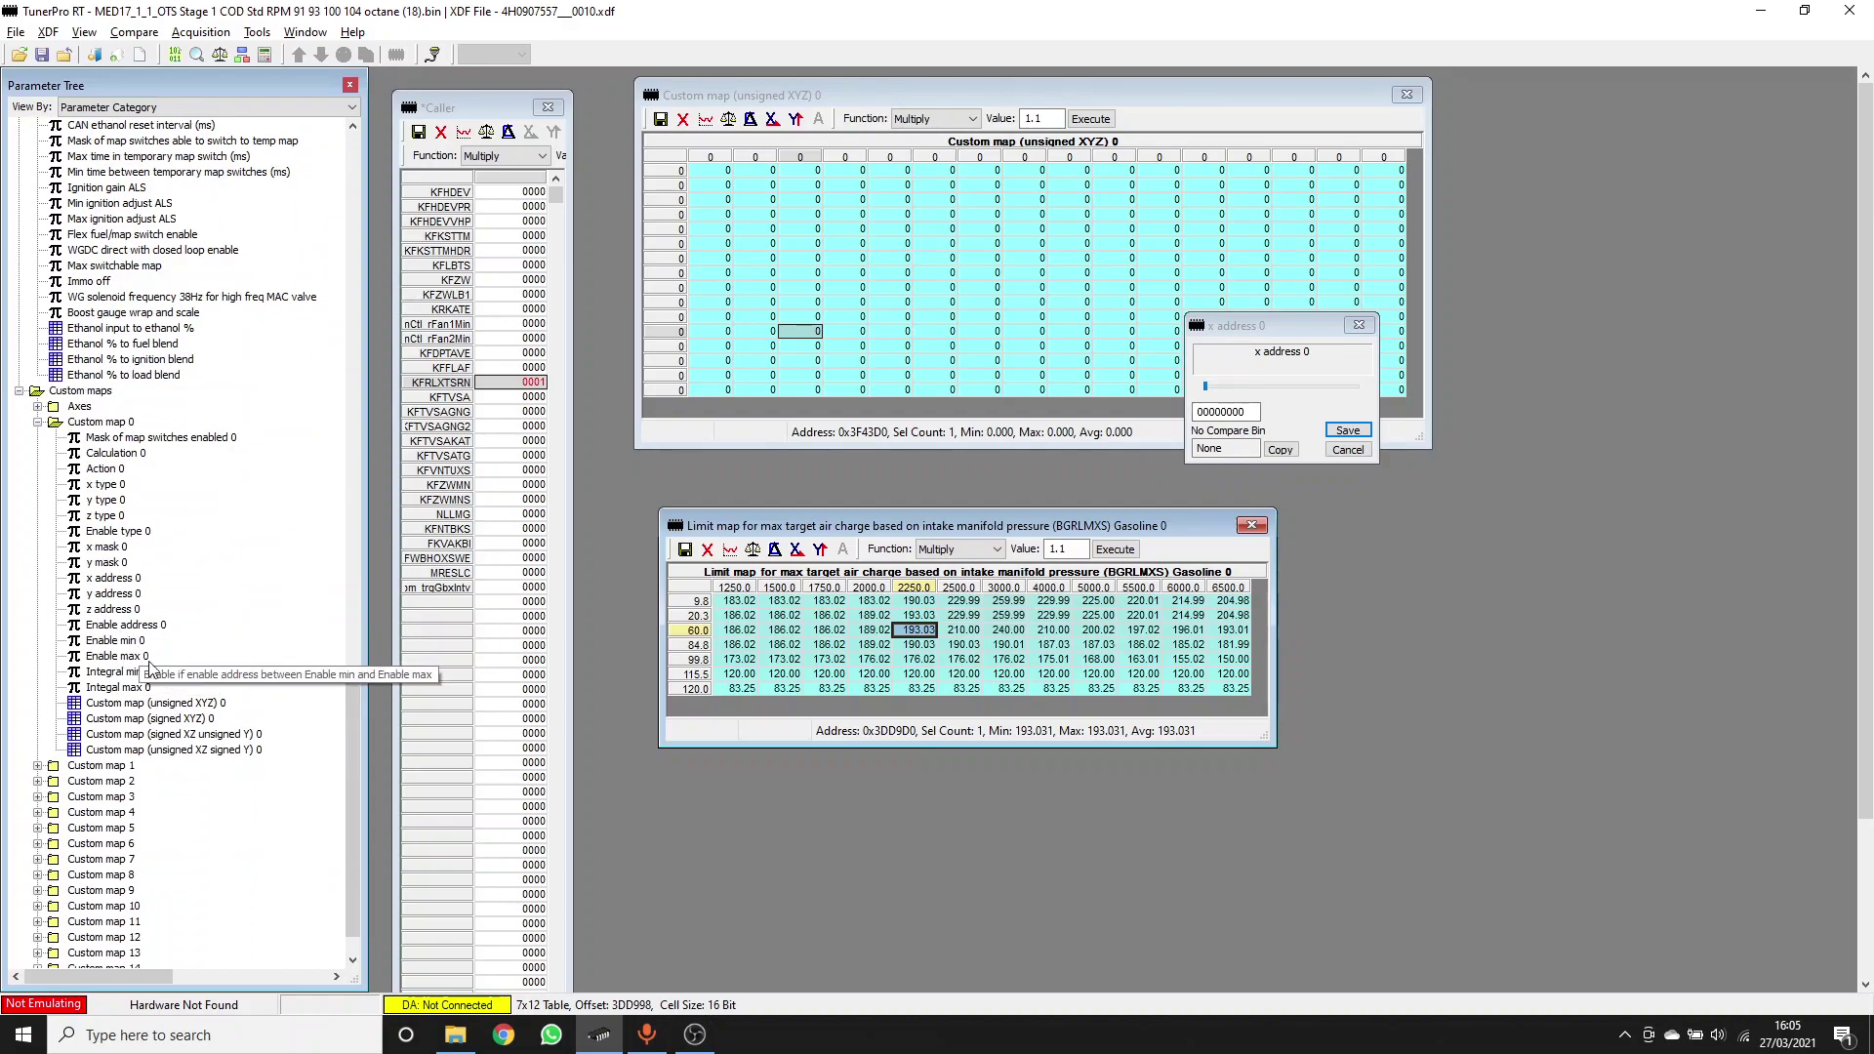
pyautogui.doubleClick(115, 610)
pyautogui.moveTo(723, 554); pyautogui.dragTo(1093, 378)
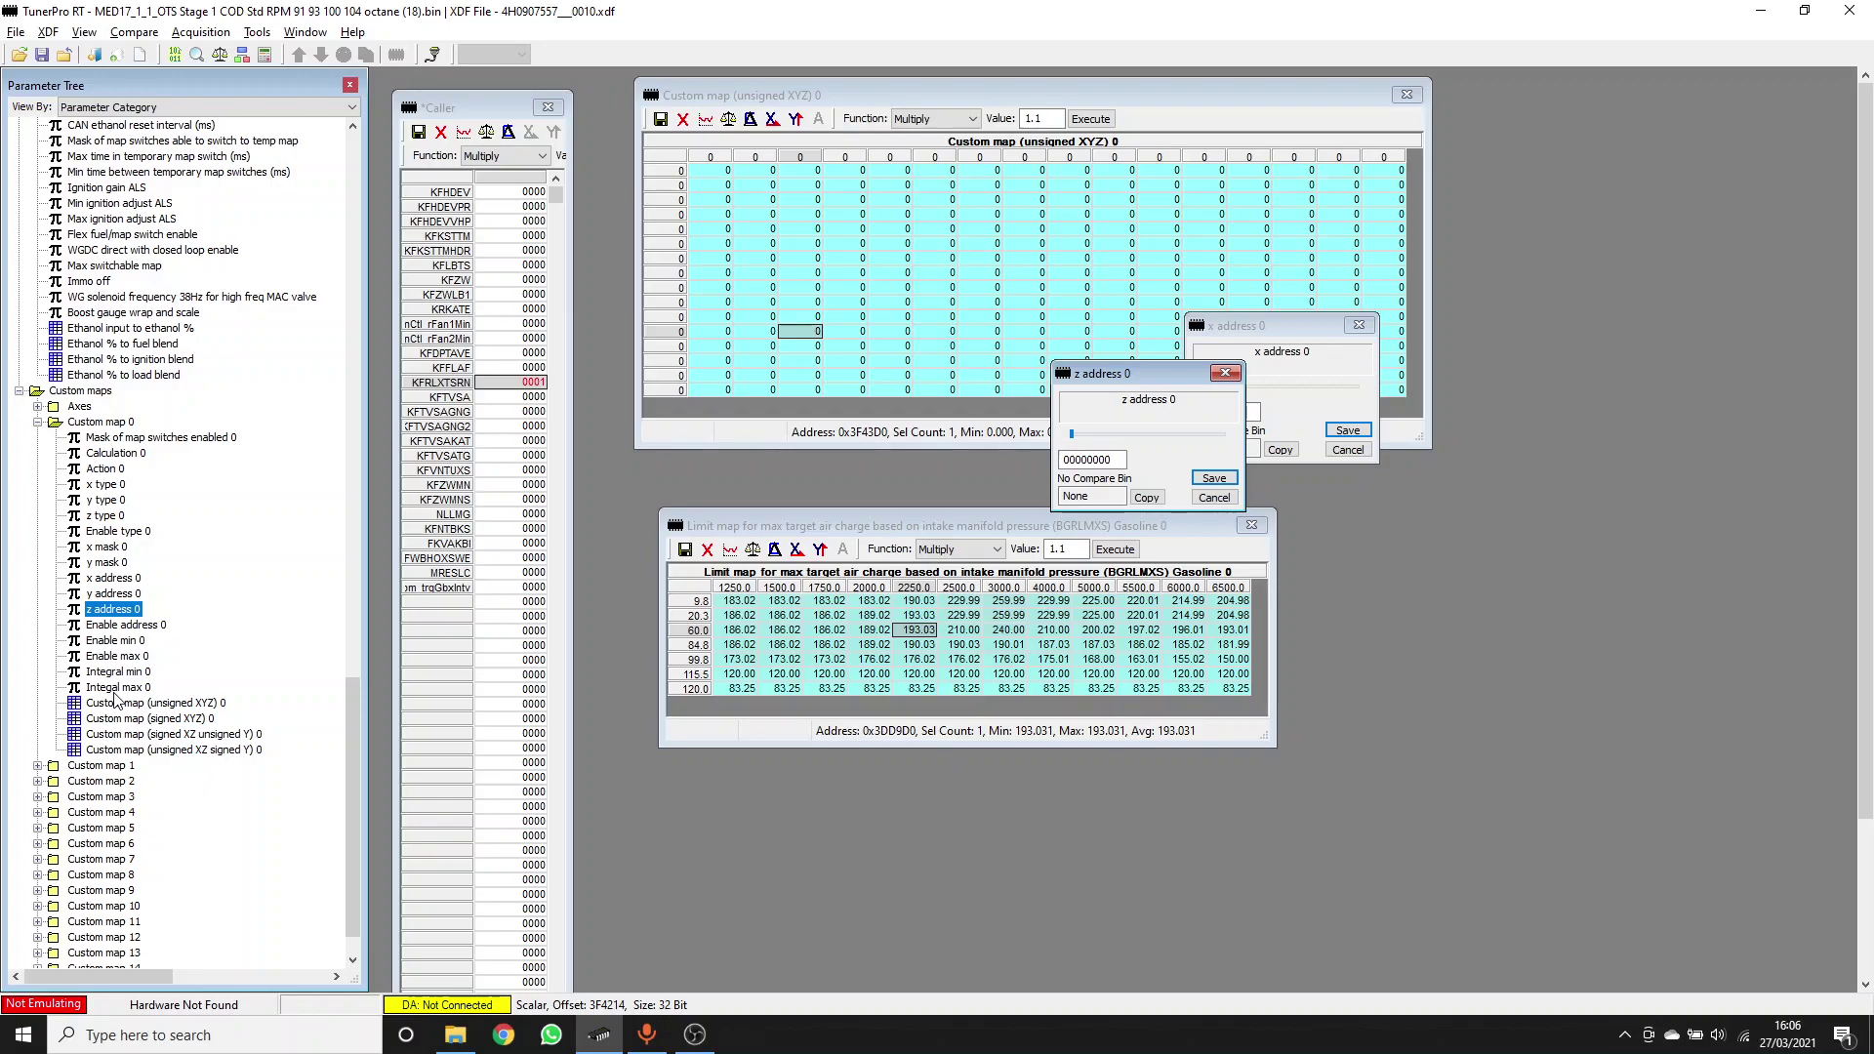
pyautogui.moveTo(138, 533)
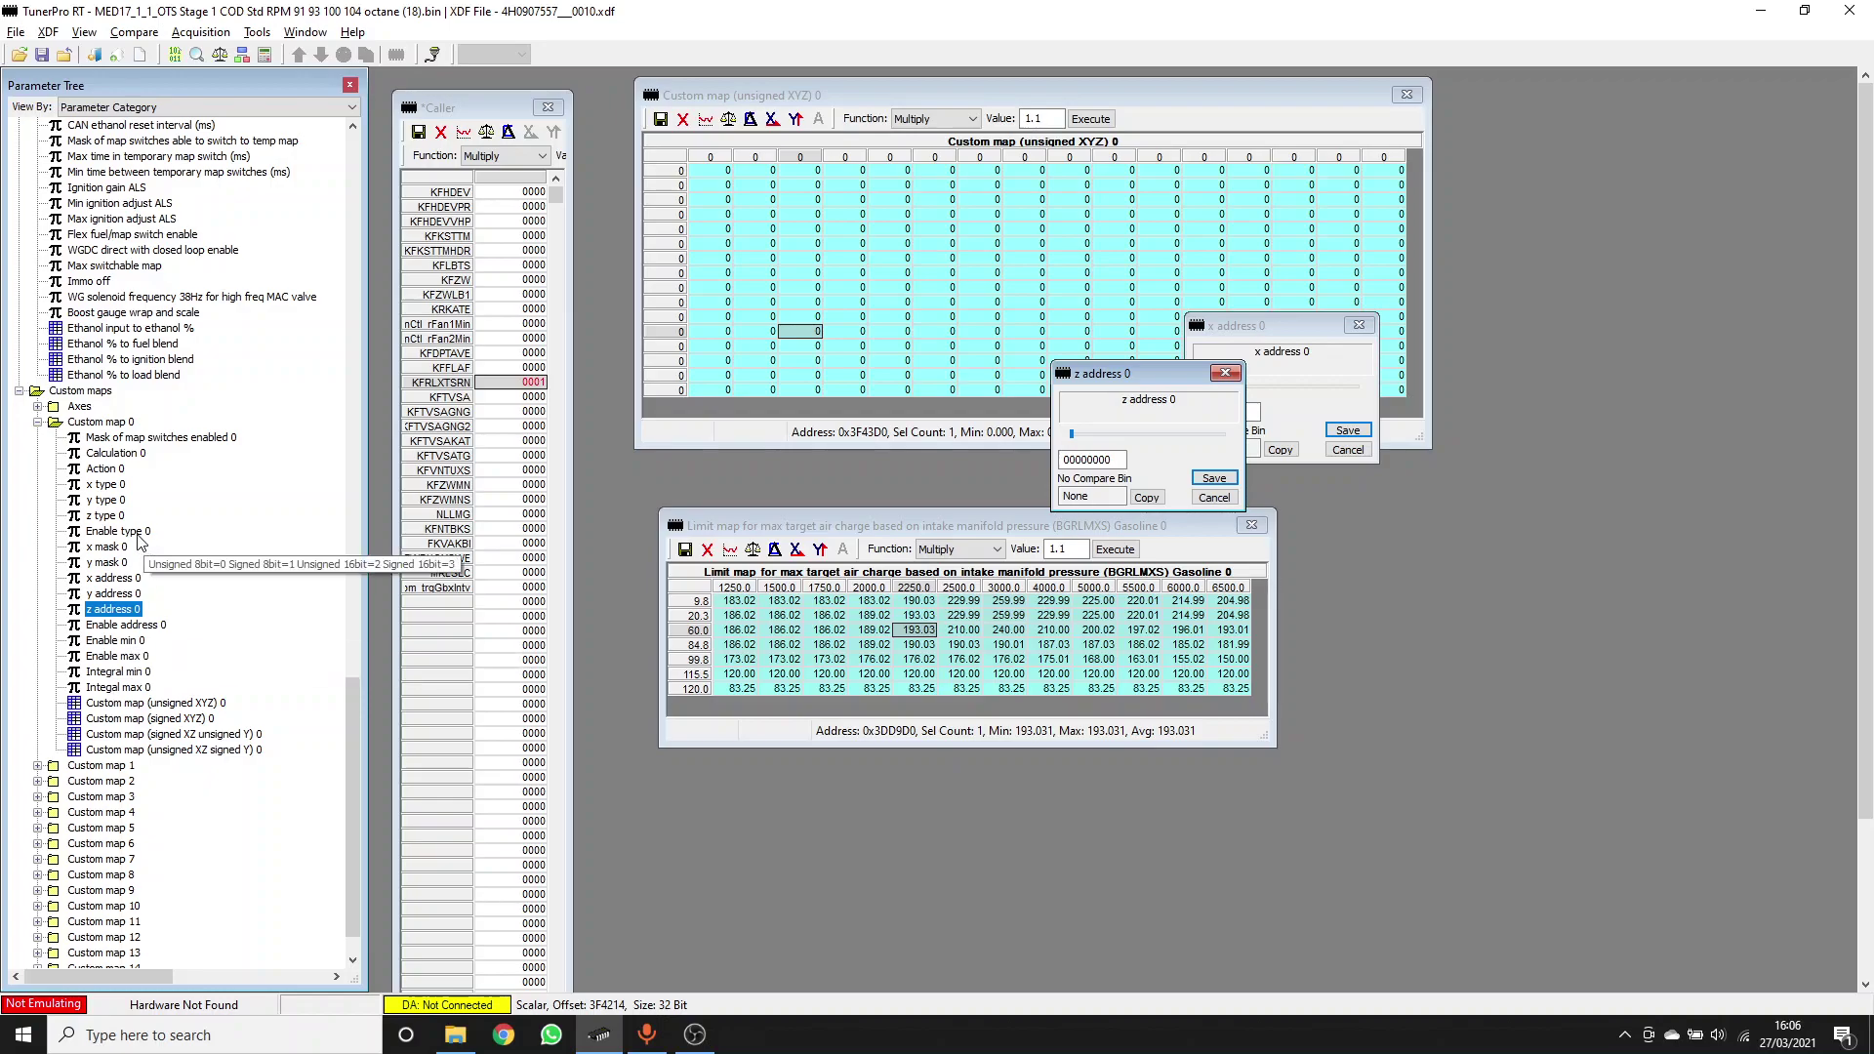
pyautogui.moveTo(113, 674)
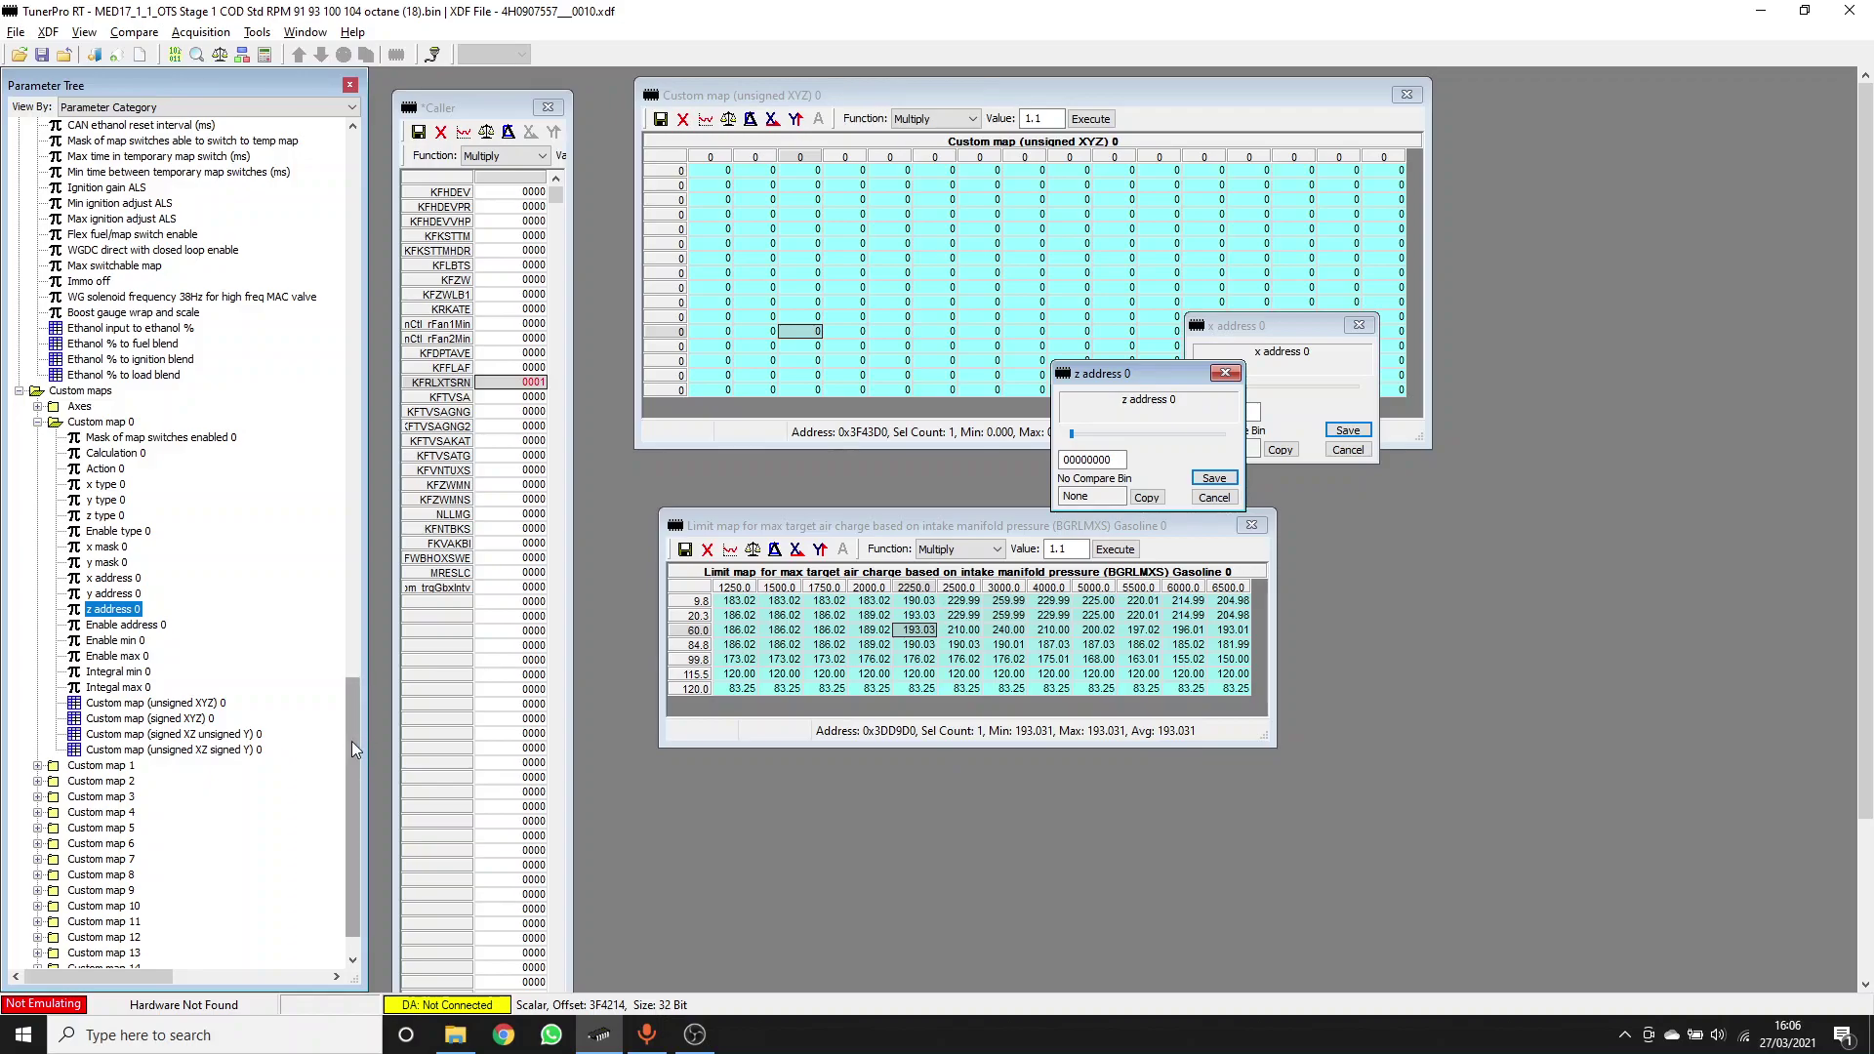
pyautogui.scroll(-1, 351, 741)
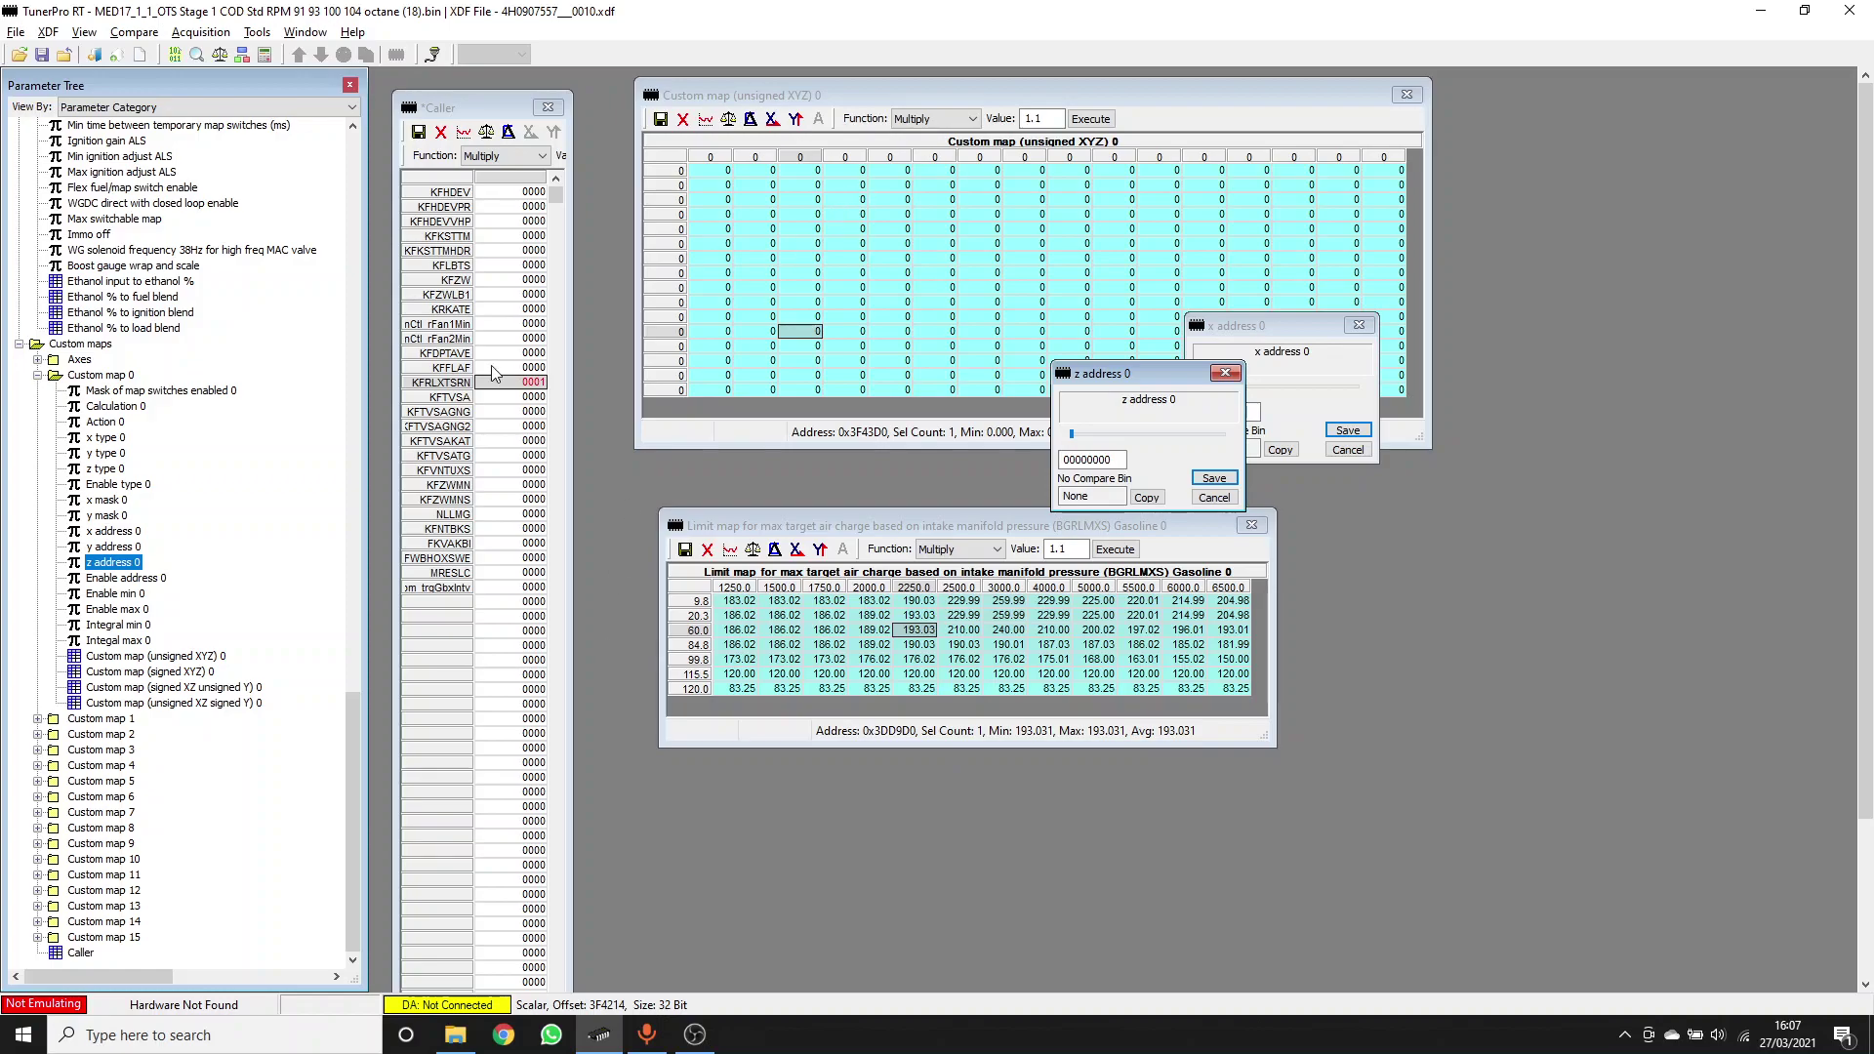
# Select KFZW, open the ZWGRU Gasoline 0 ignition map at lower right, and pick its 28.5 cell
pyautogui.click(525, 280)
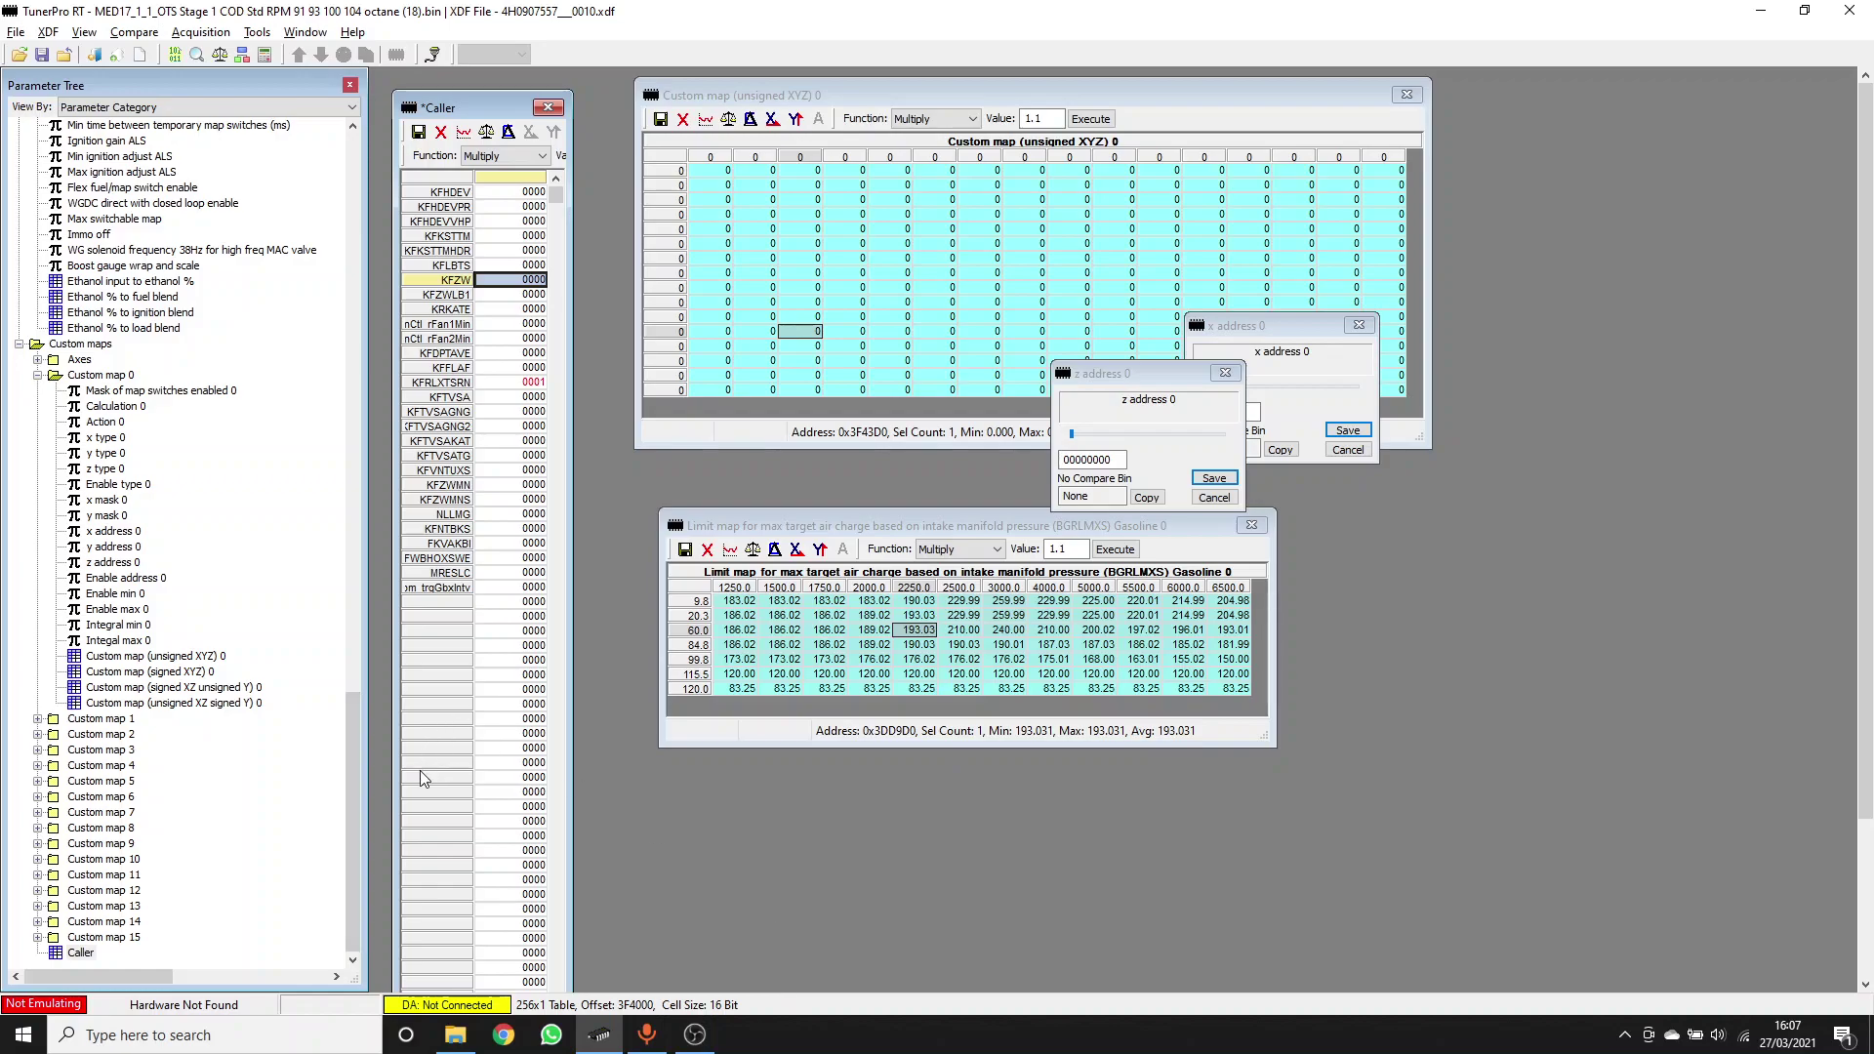
pyautogui.moveTo(353, 800); pyautogui.dragTo(344, 457)
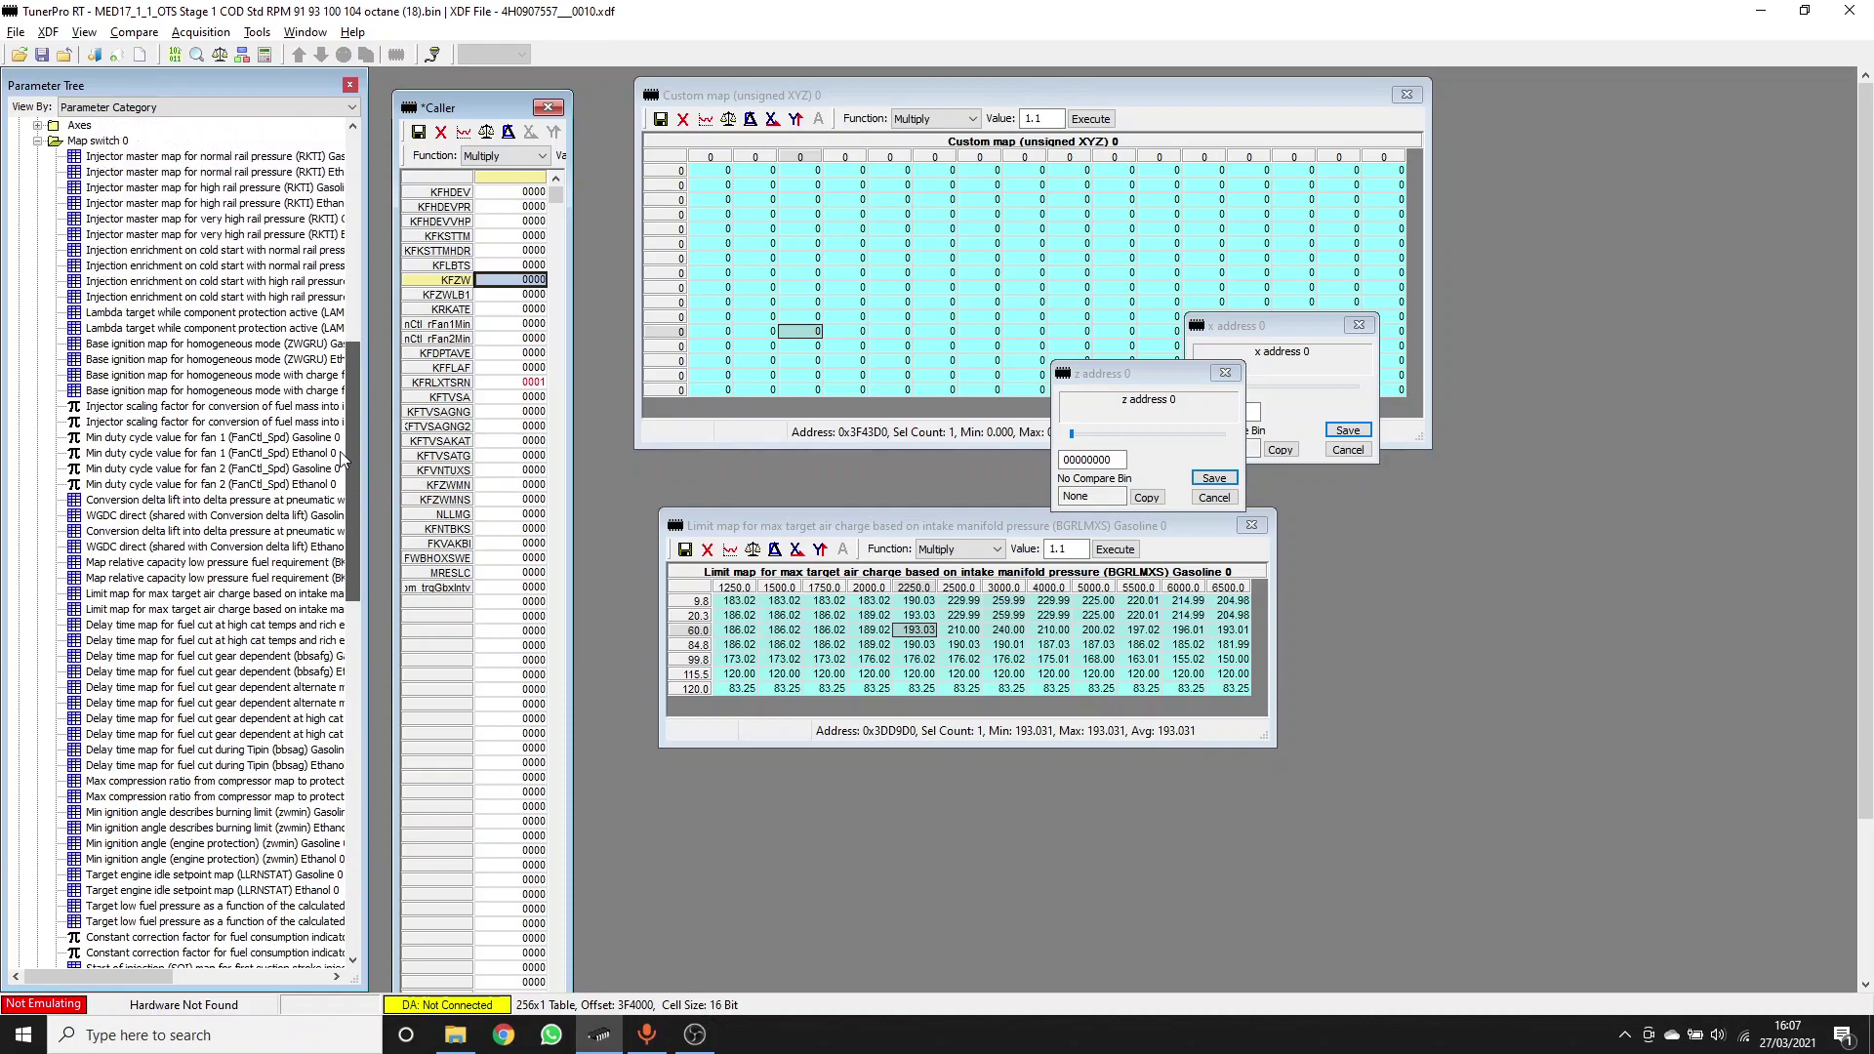
pyautogui.doubleClick(243, 346)
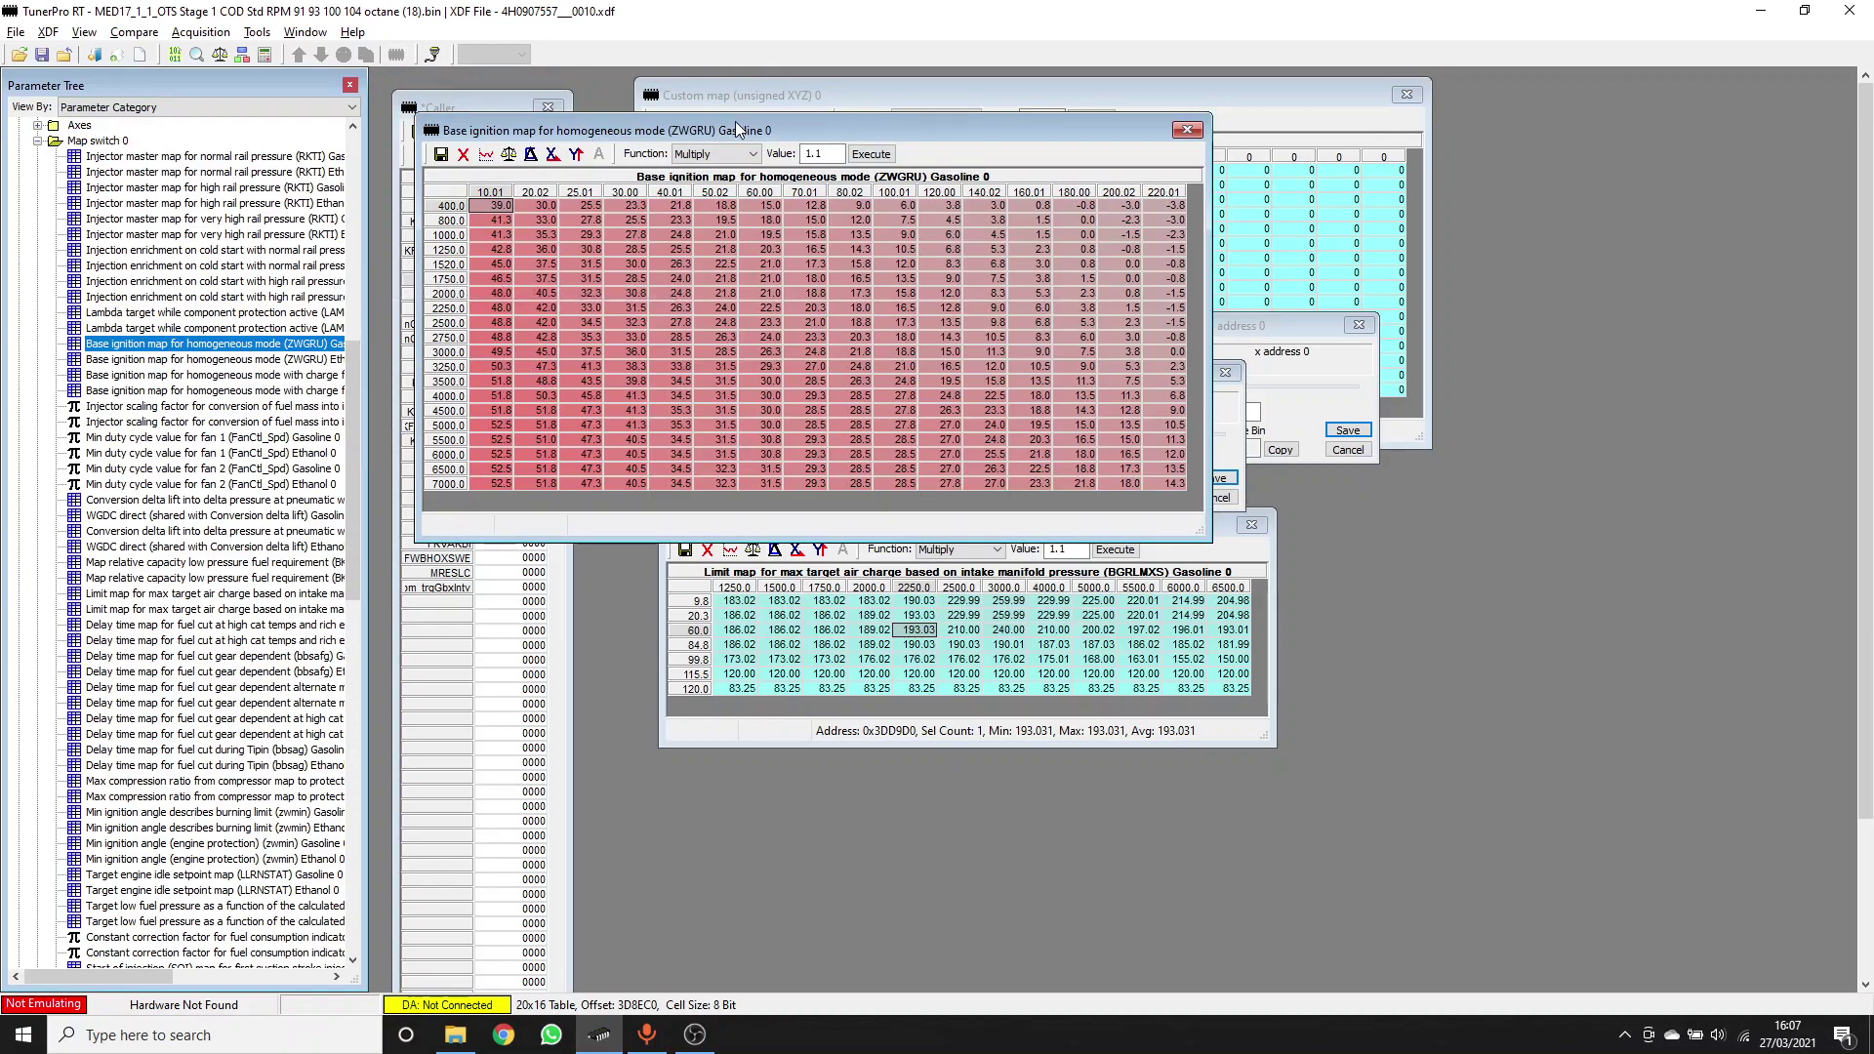
pyautogui.moveTo(735, 121); pyautogui.dragTo(1354, 509)
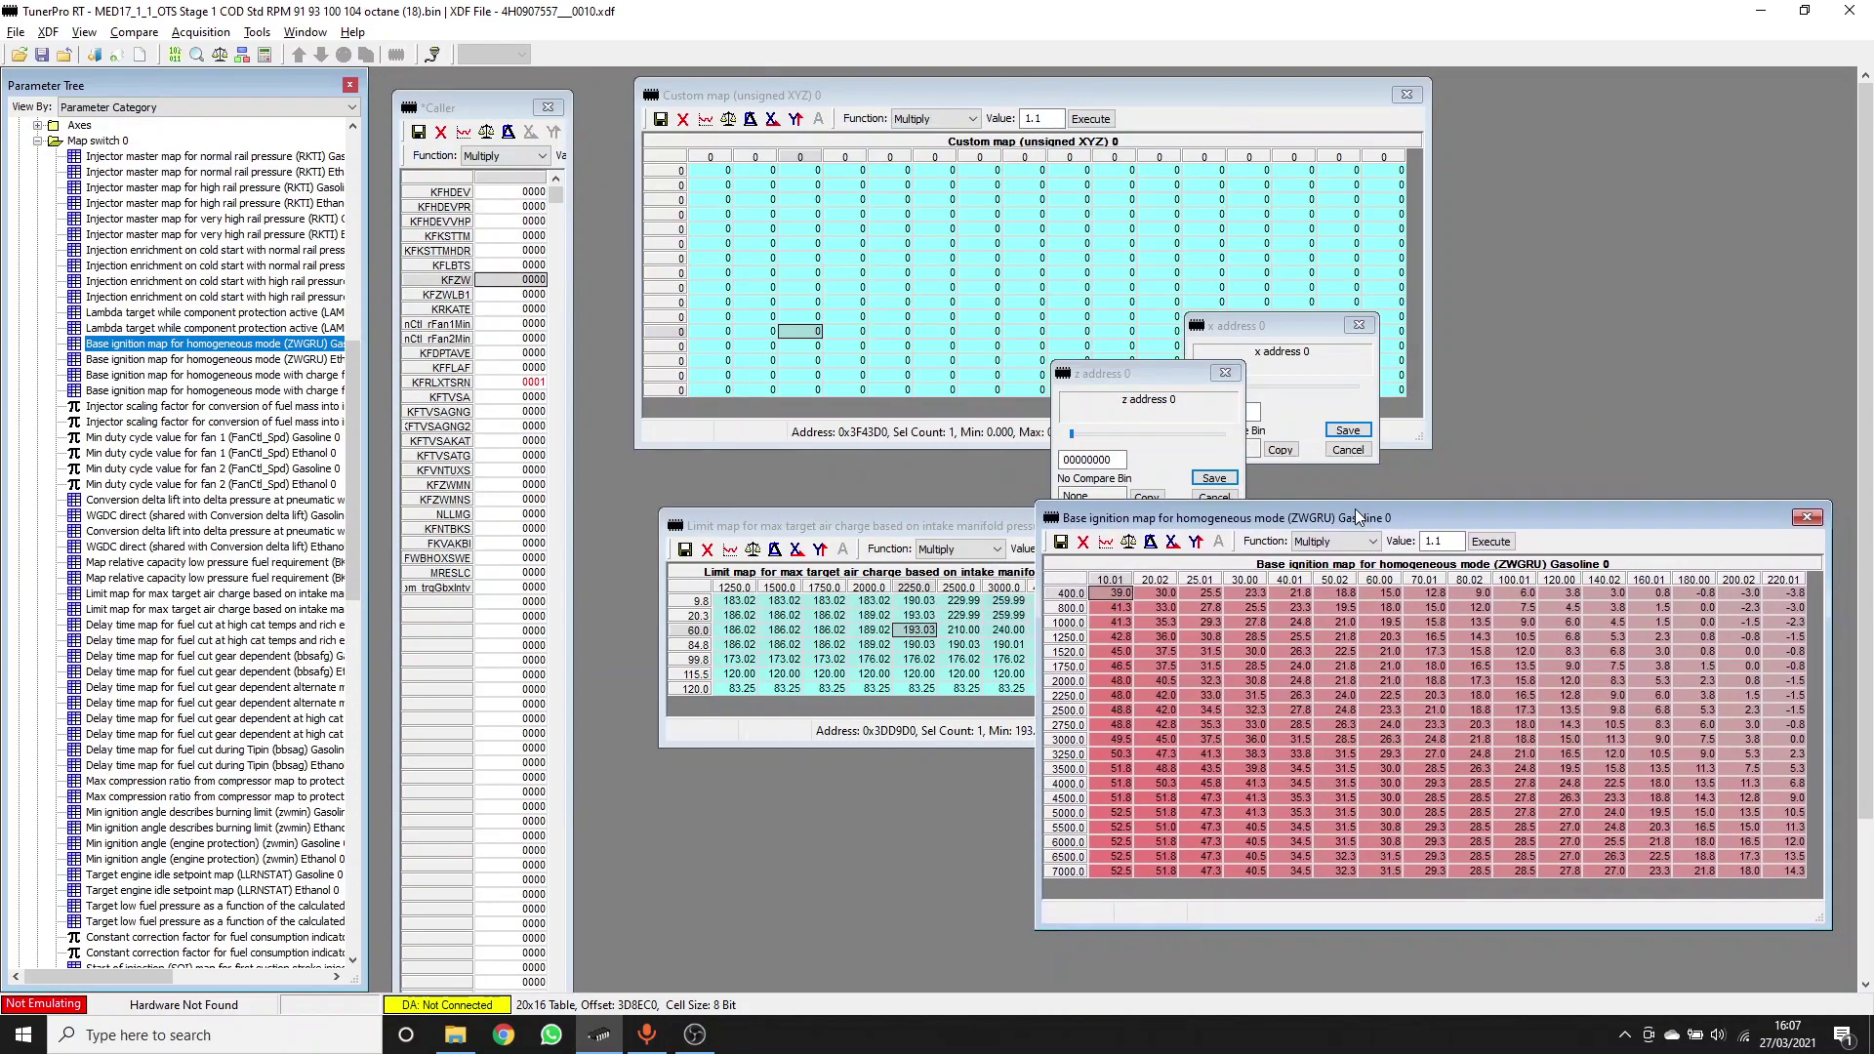
pyautogui.click(1462, 811)
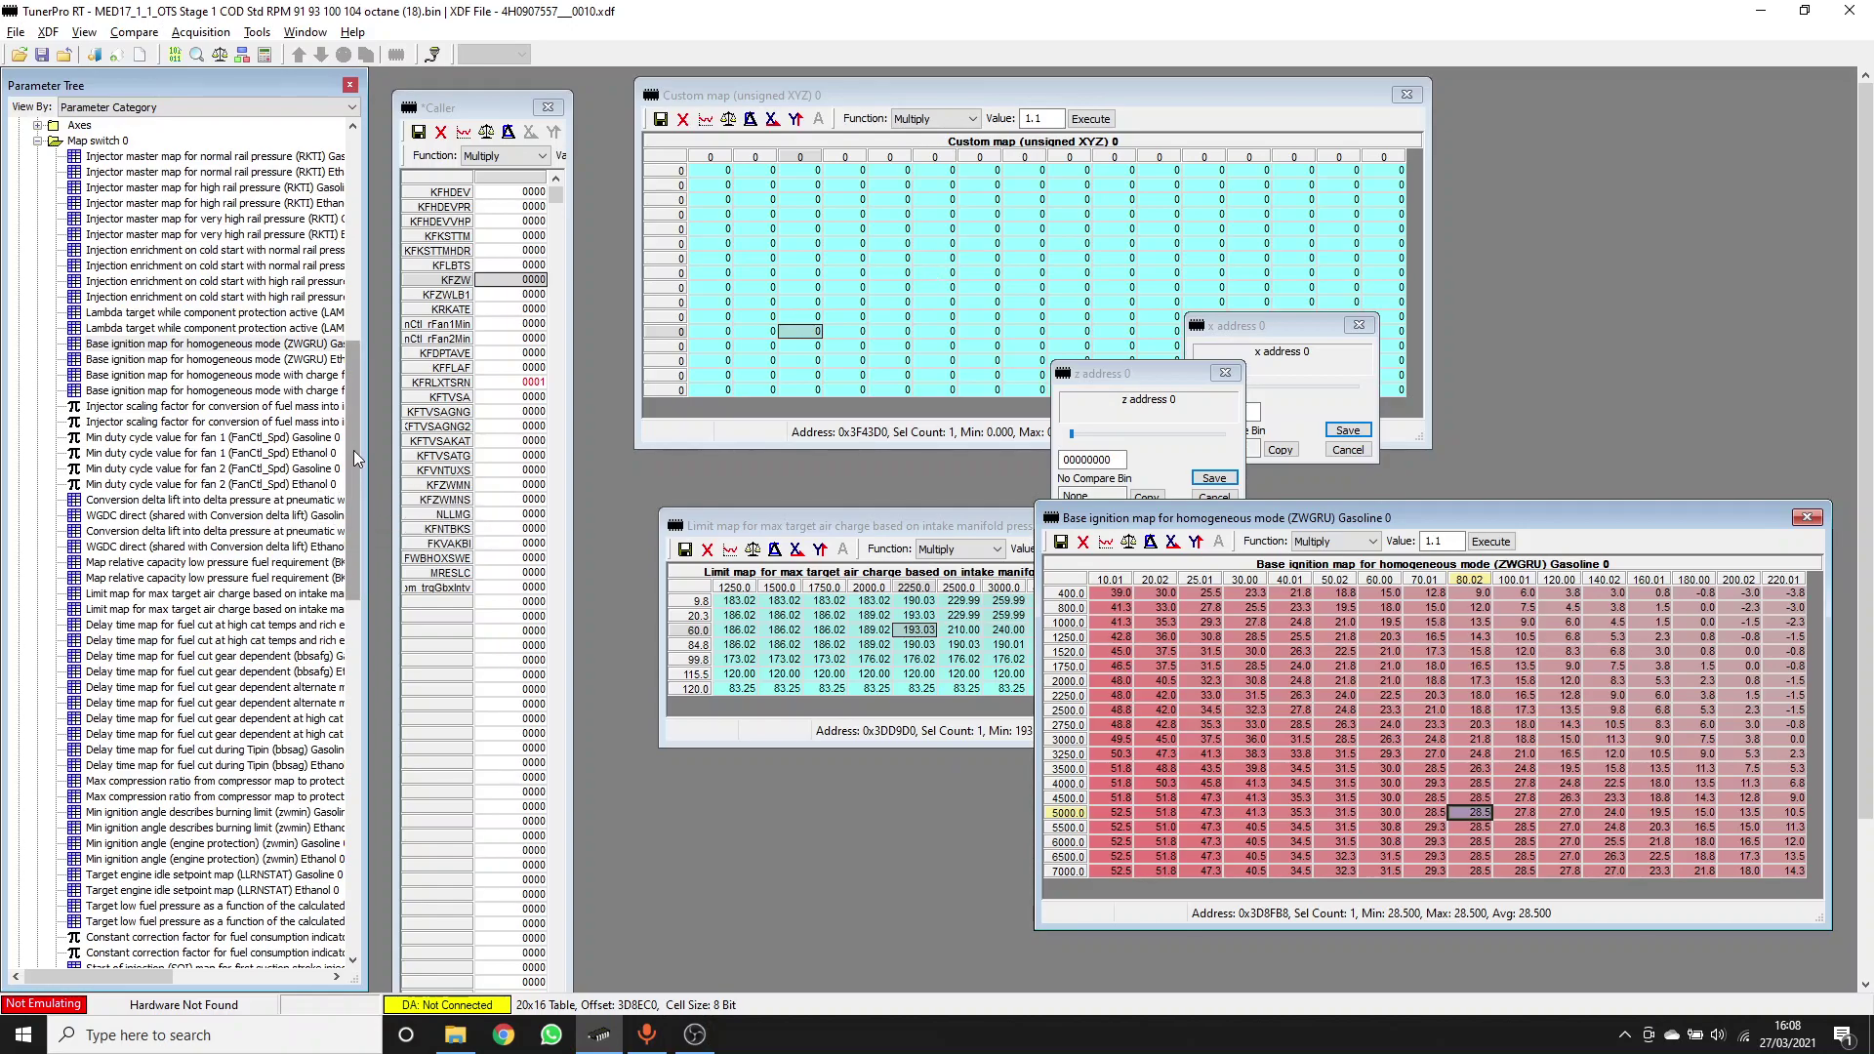
pyautogui.moveTo(353, 449); pyautogui.dragTo(430, 835)
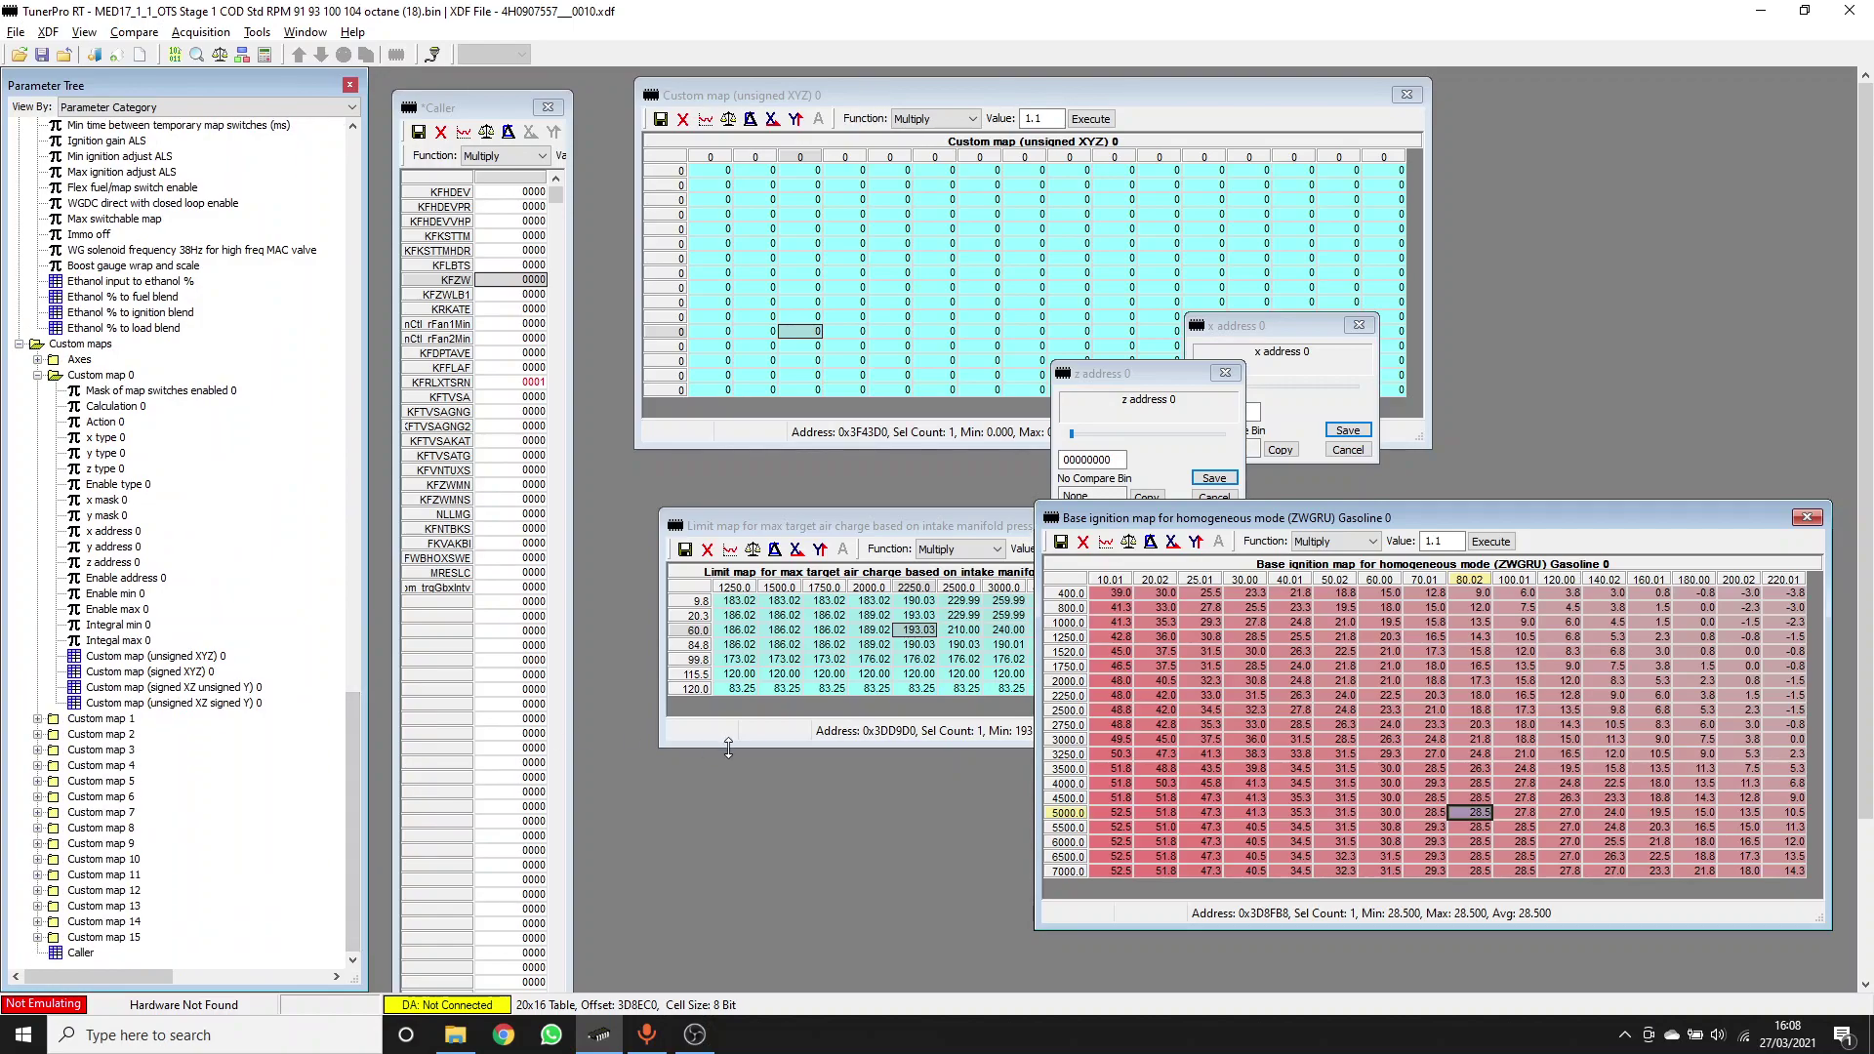